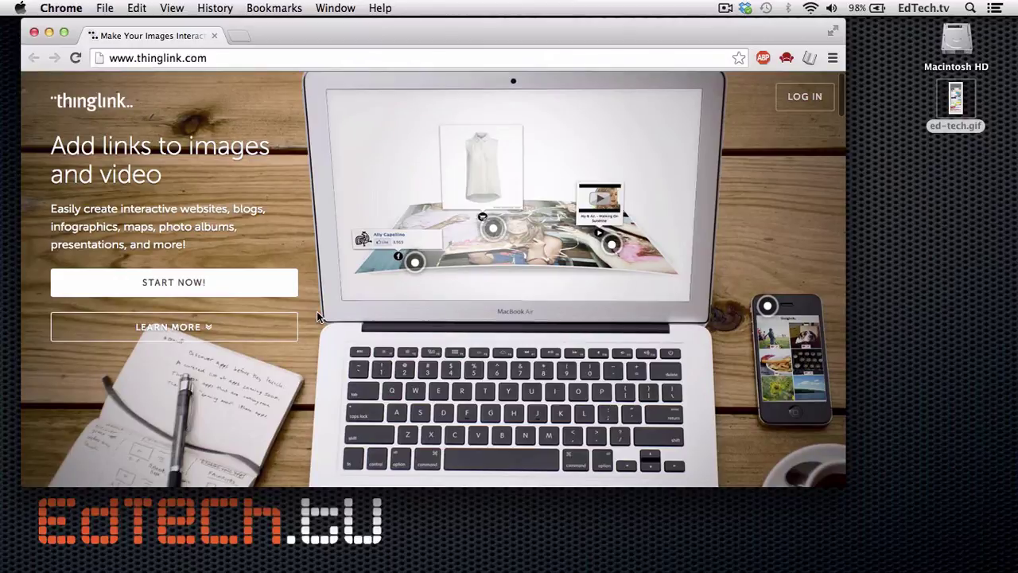
Step: Scroll down the home page to the green 'Education loves ThingLink' section
scroll(316, 312, "down", 1)
scroll(316, 313, "down", 10)
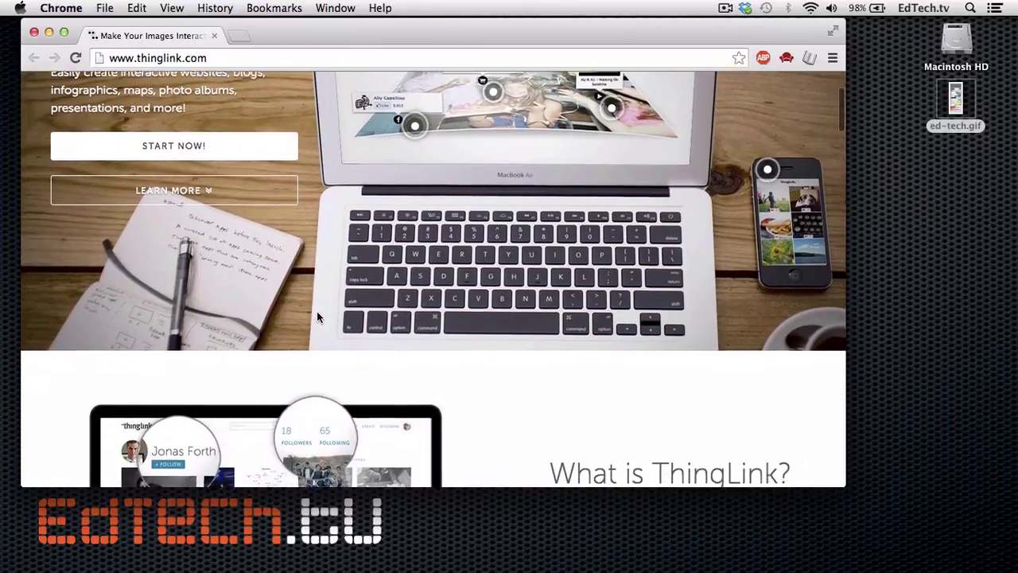
scroll(317, 316, "down", 10)
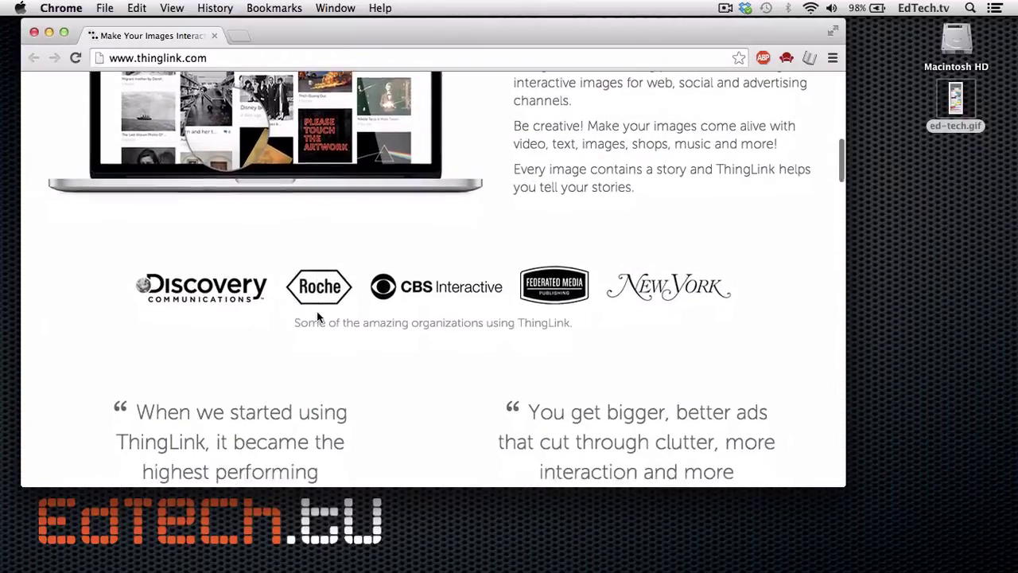
scroll(317, 316, "down", 12)
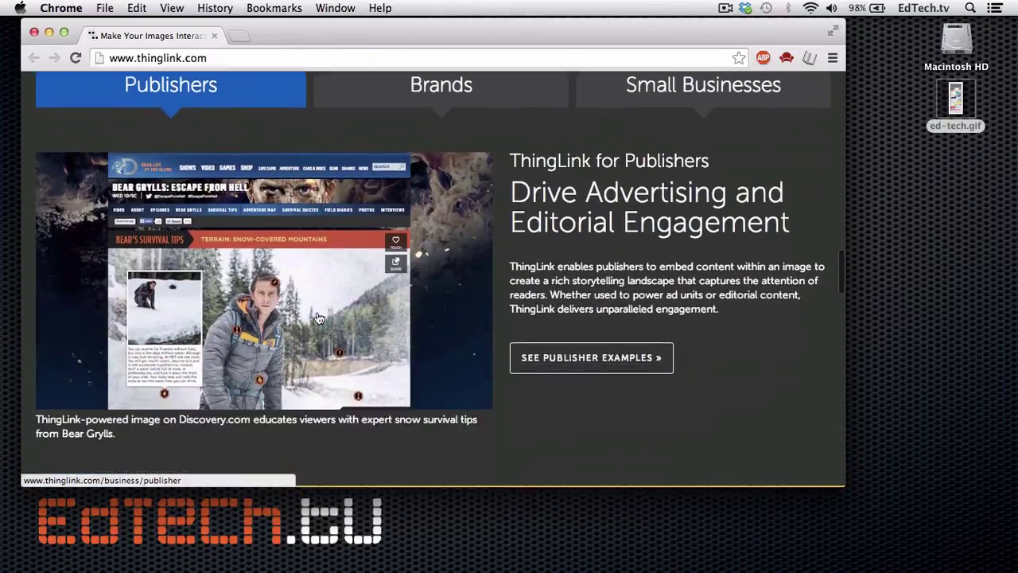
scroll(316, 317, "down", 10)
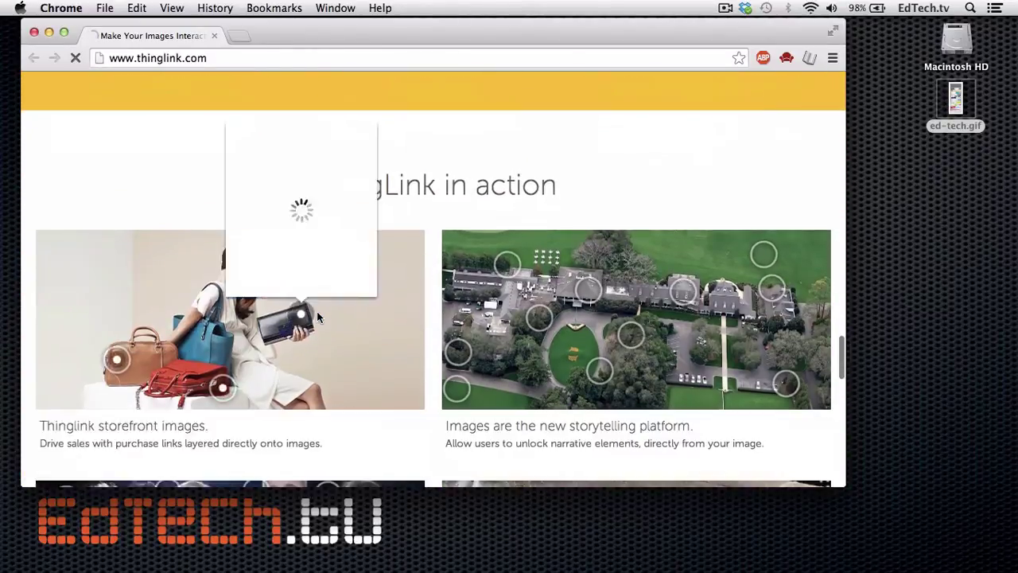
scroll(317, 317, "down", 2)
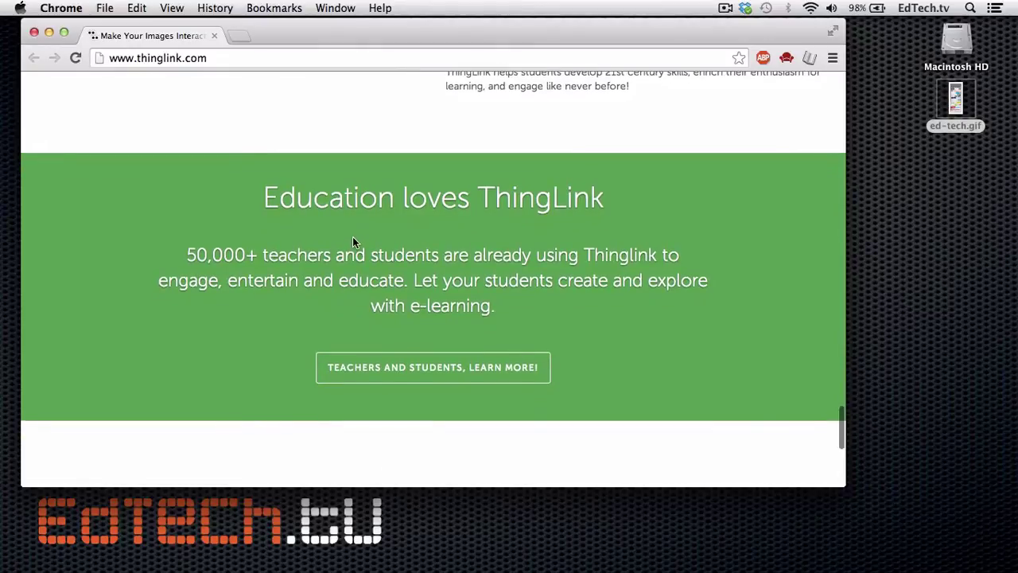
scroll(352, 236, "down", 1)
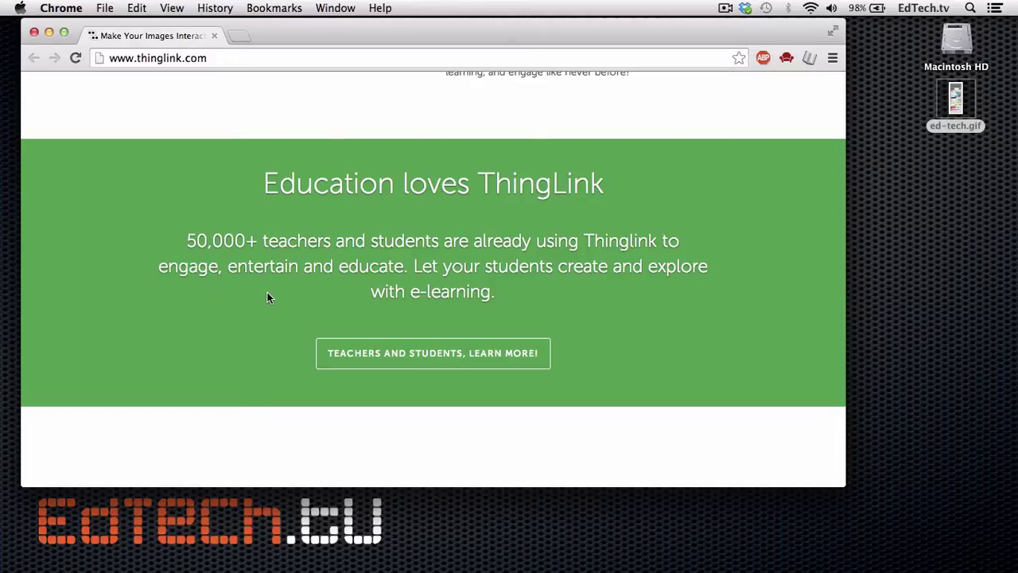
Step: Follow 'Teachers and Students, Learn More!' to the education page and reach the signed-in Stream
left_click(399, 353)
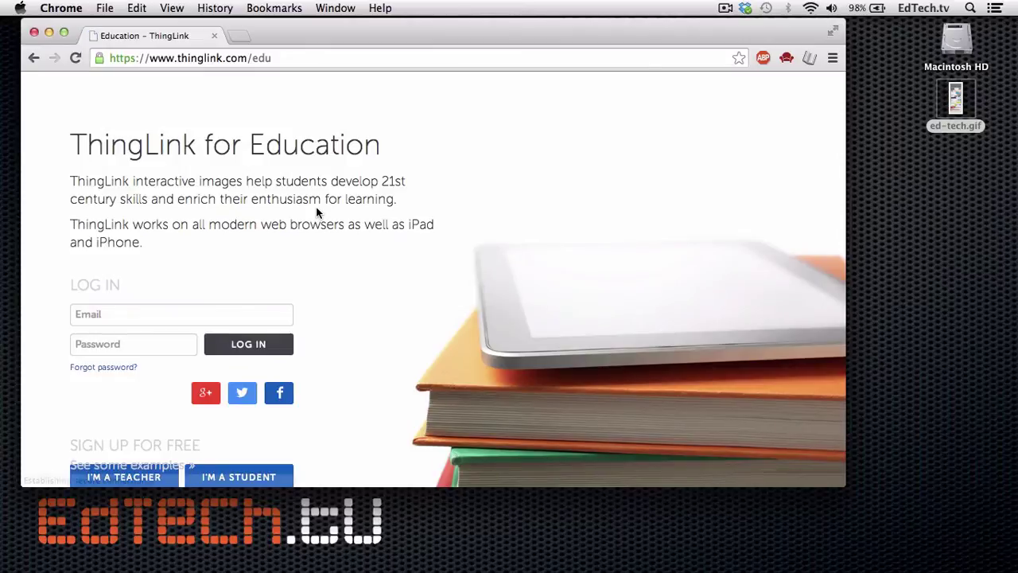
scroll(316, 227, "down", 1)
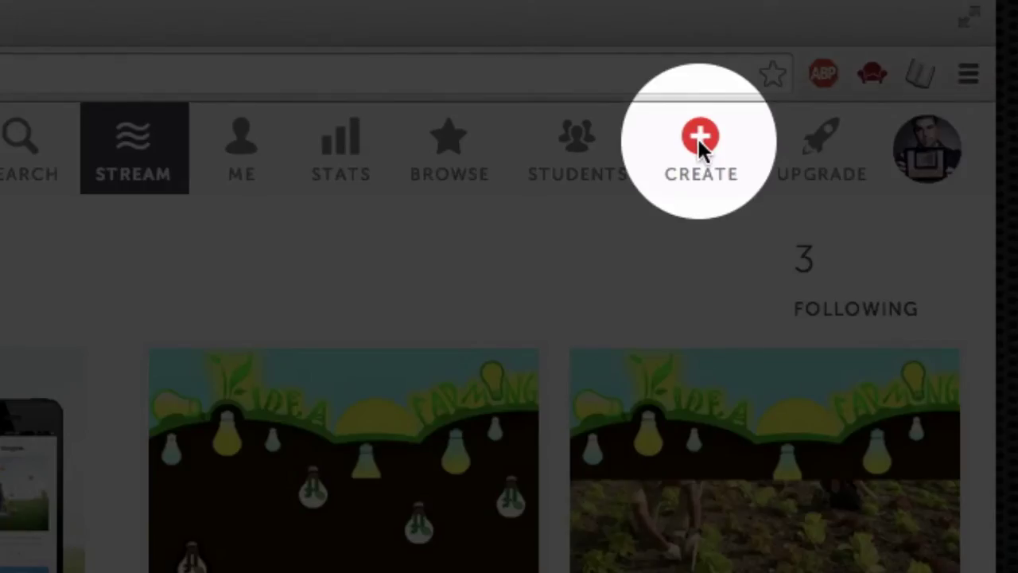
Step: Start a new interactive image via Create to reach the Upload Images page
left_click(698, 137)
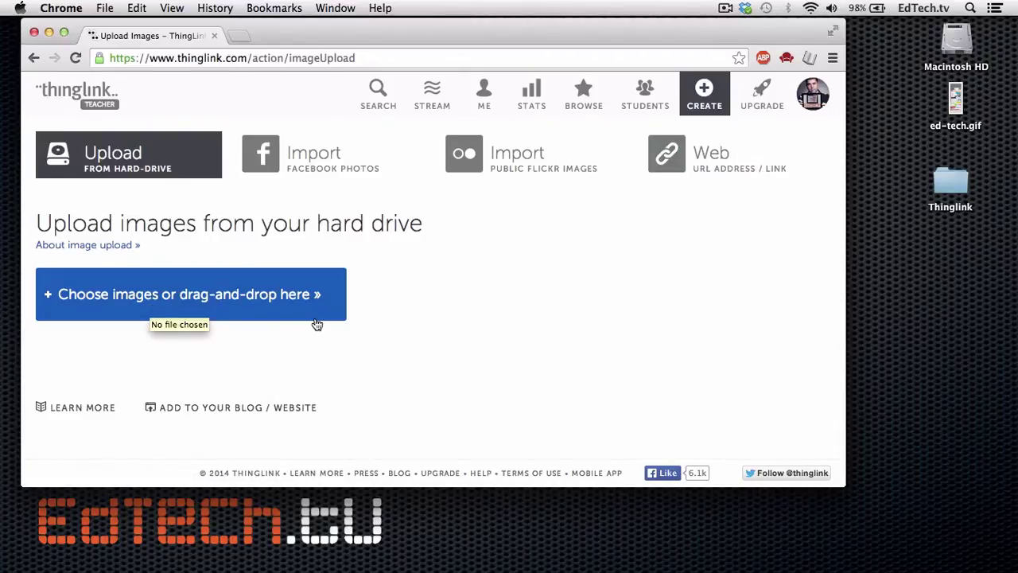
Step: Drag ed-tech.gif from the desktop onto the upload area to open it in the editor
left_click_drag(950, 105, 261, 307)
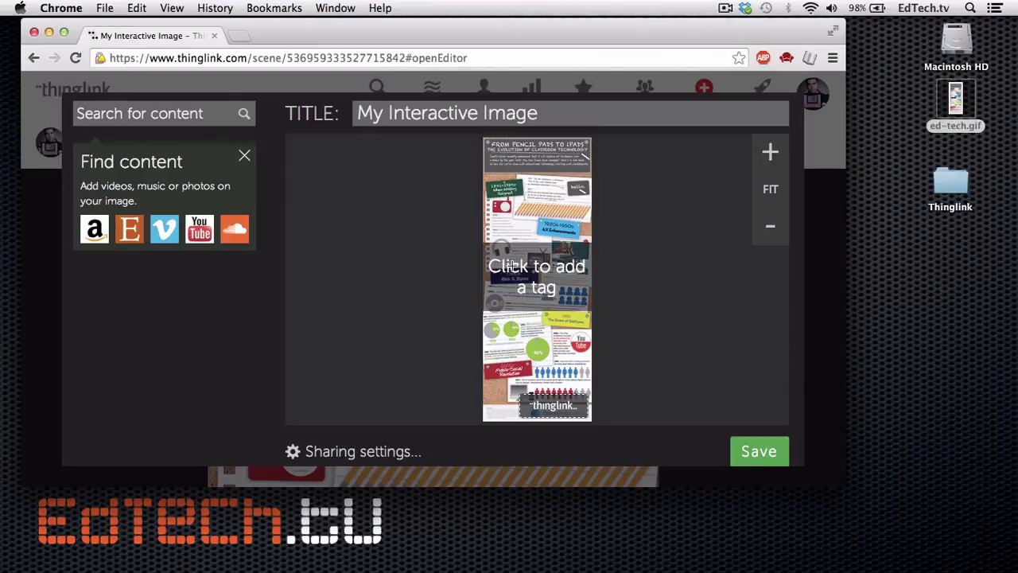
Step: Retitle the image 'History of EdTech' and place a first tag mid-infographic
left_click(539, 113)
key("super+a")
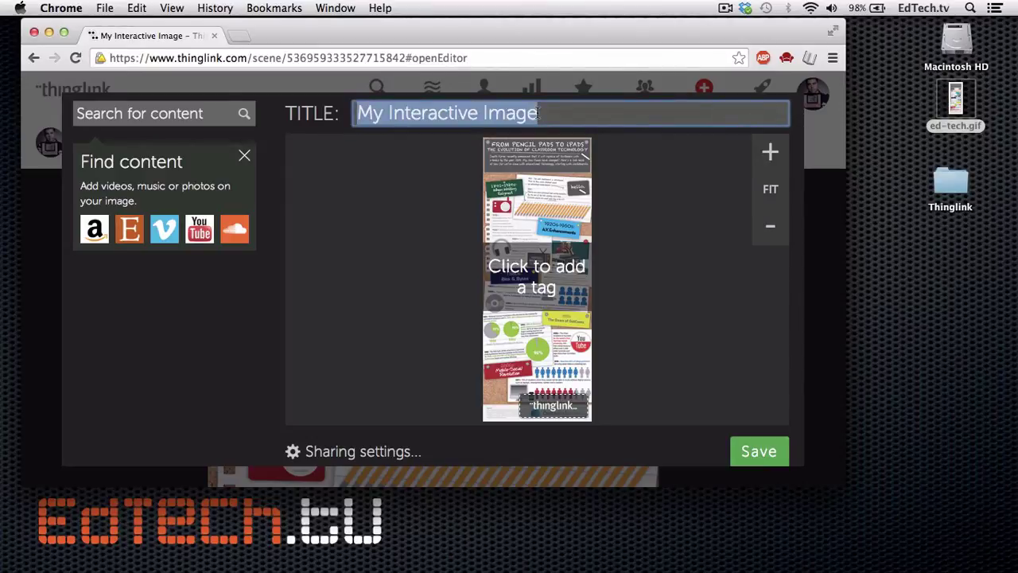
type("Histor")
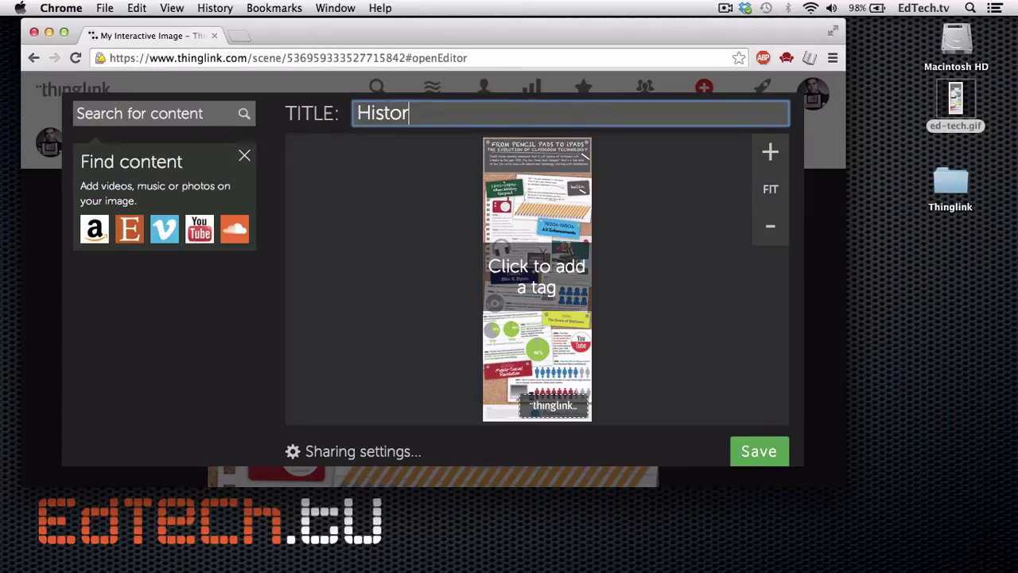
type("y of EdTech")
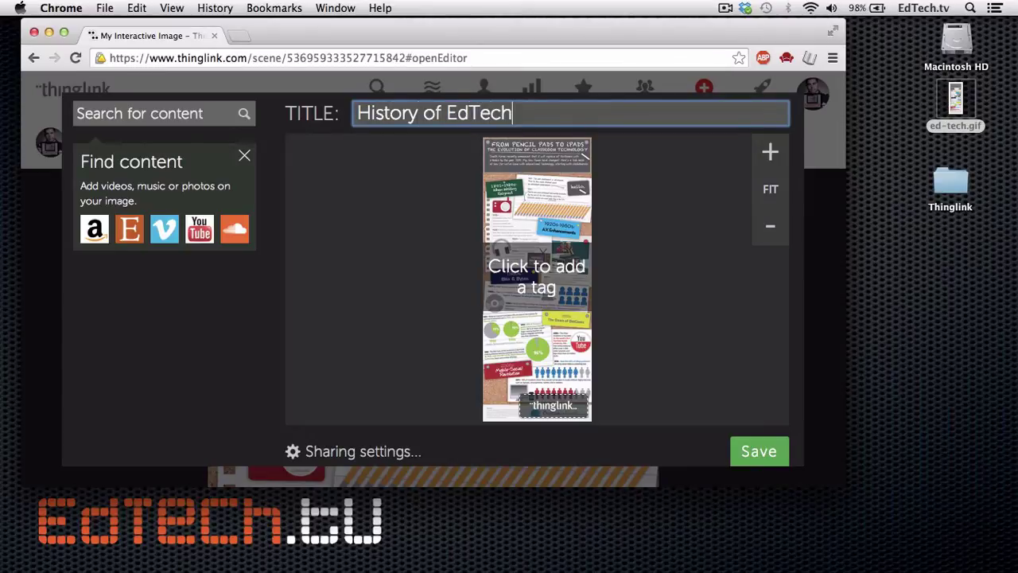
left_click(543, 280)
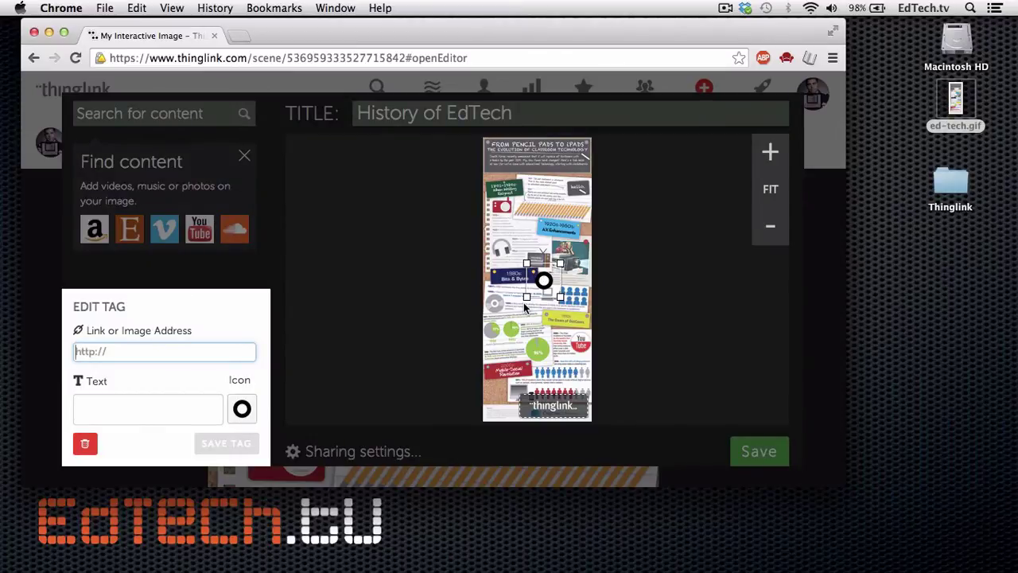
Step: Cancel the unsaved tag and zoom in on the 1801–1920s 'hello.' chalkboard section
scroll(521, 260, "up", 2)
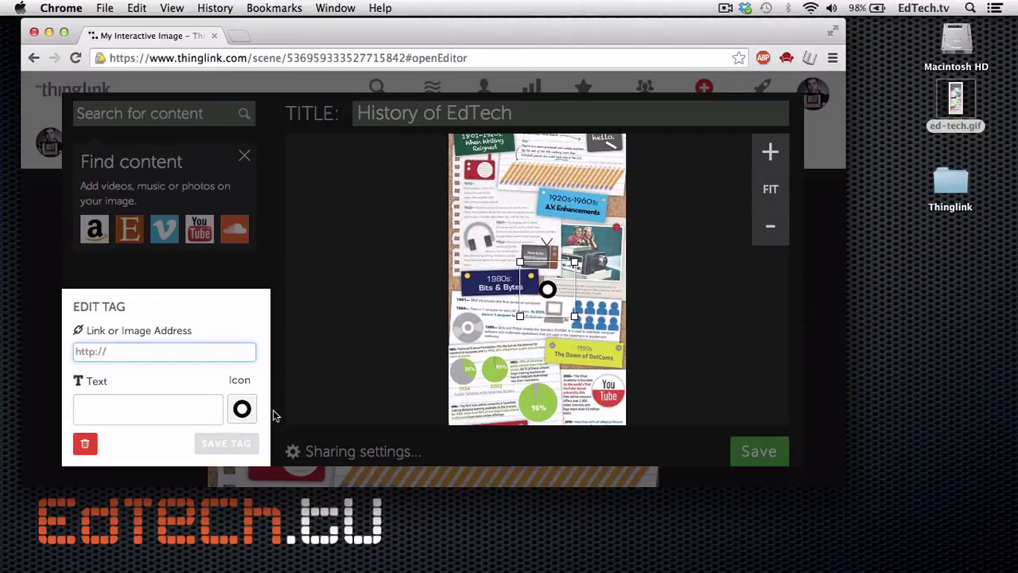
left_click(382, 361)
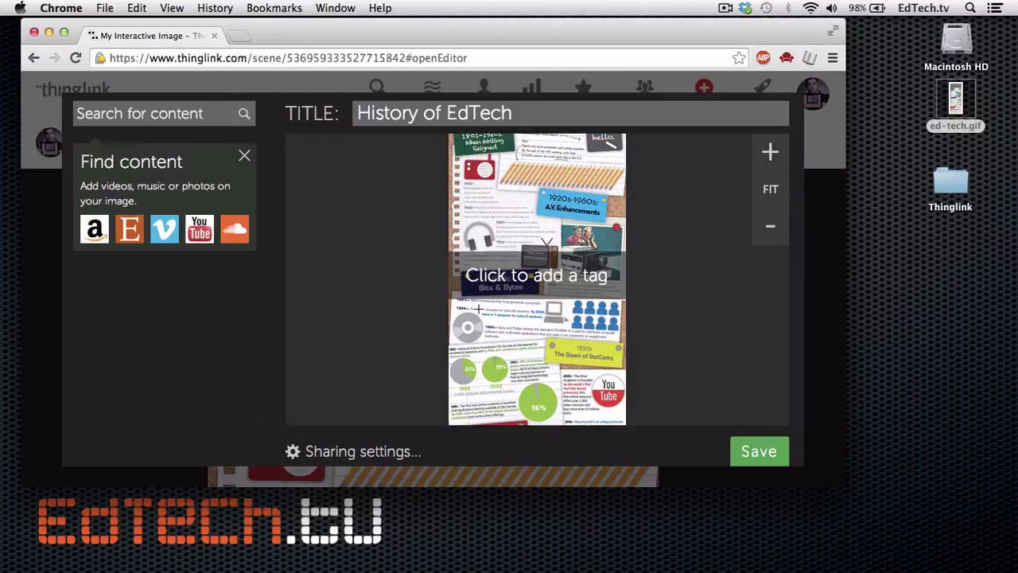
scroll(478, 308, "down", 1)
scroll(478, 309, "up", 2)
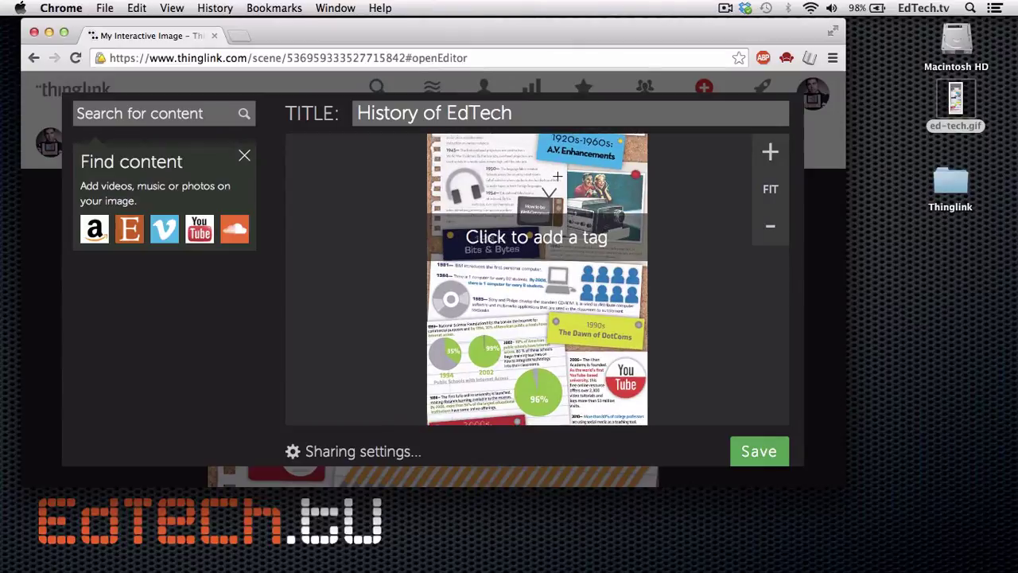
scroll(556, 177, "down", 2)
scroll(532, 169, "up", 2)
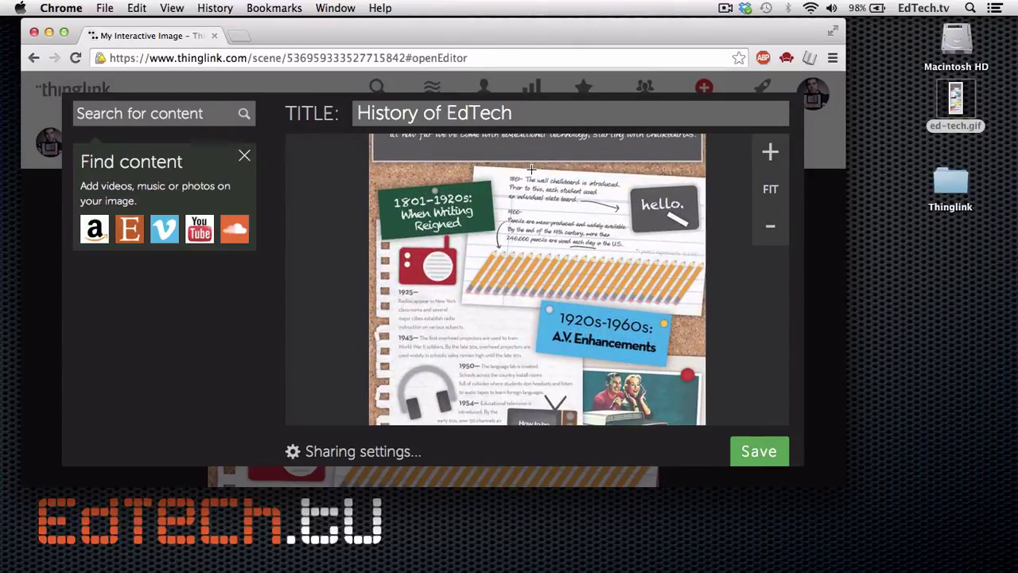
scroll(532, 169, "up", 1)
scroll(532, 170, "down", 1)
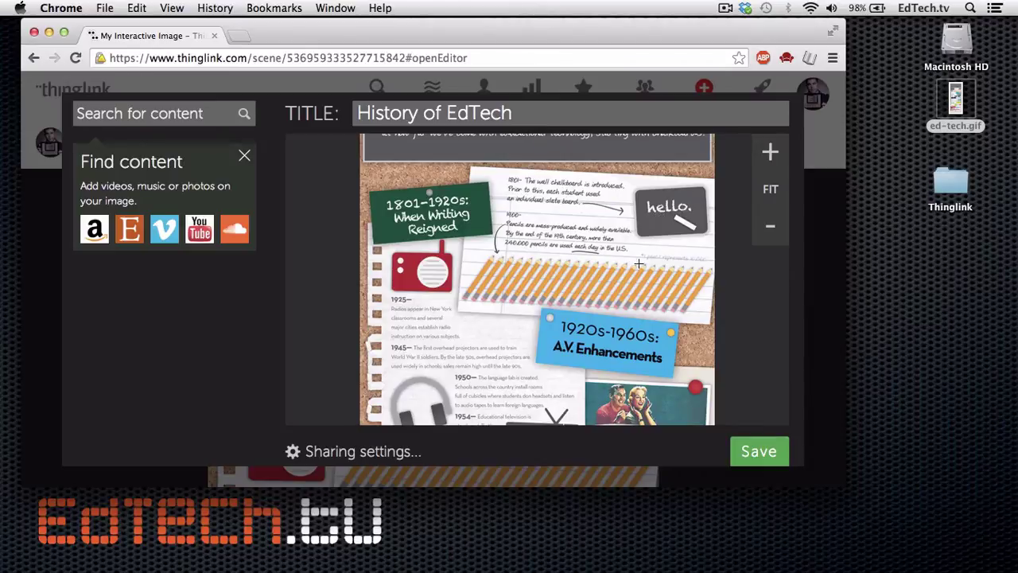
Step: Tag the 'hello.' chalkboard with the copied _48883332_slategetty.jpg slate photo address
left_click(651, 222)
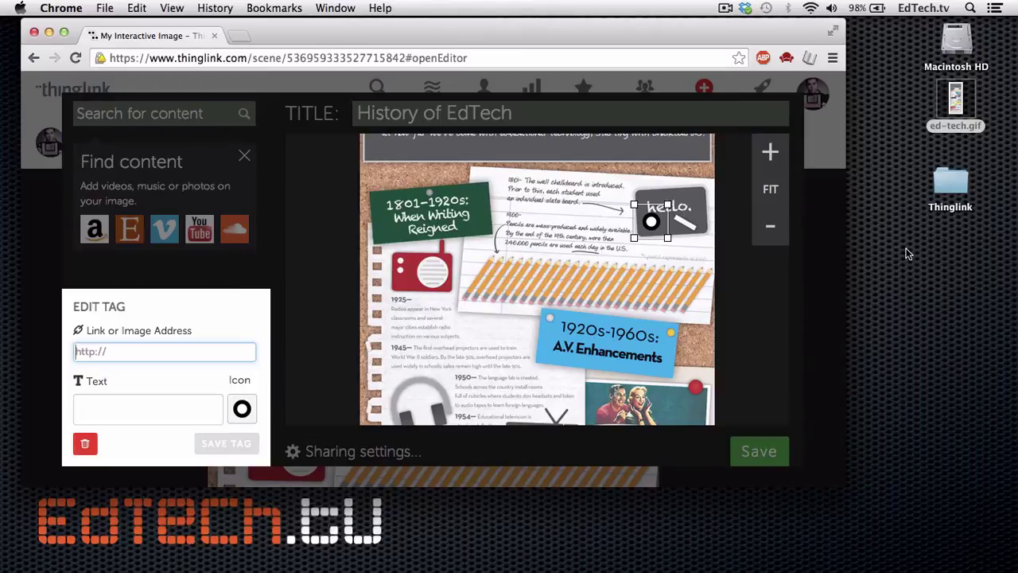
left_click_drag(498, 39, 496, 78)
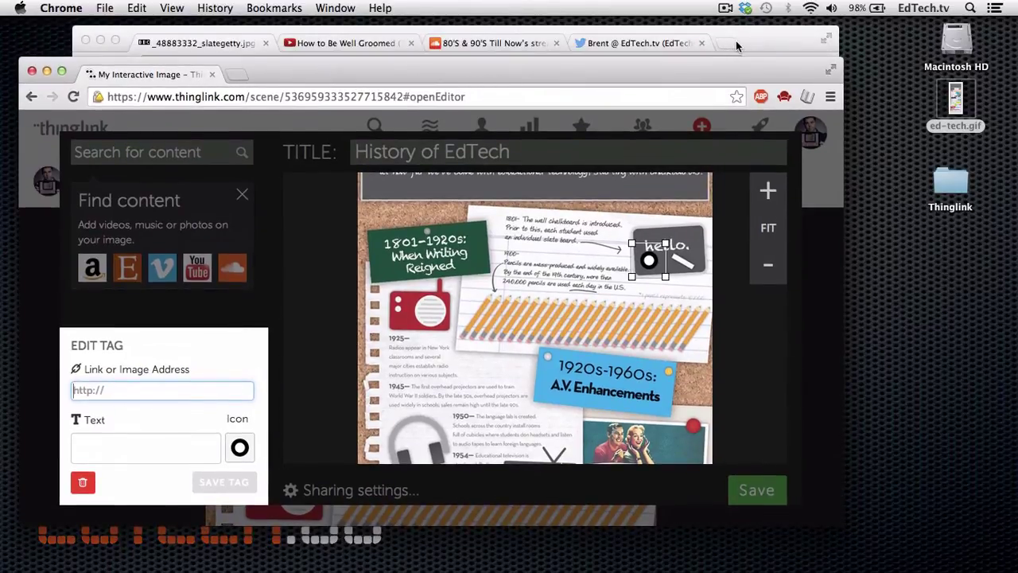
left_click(773, 45)
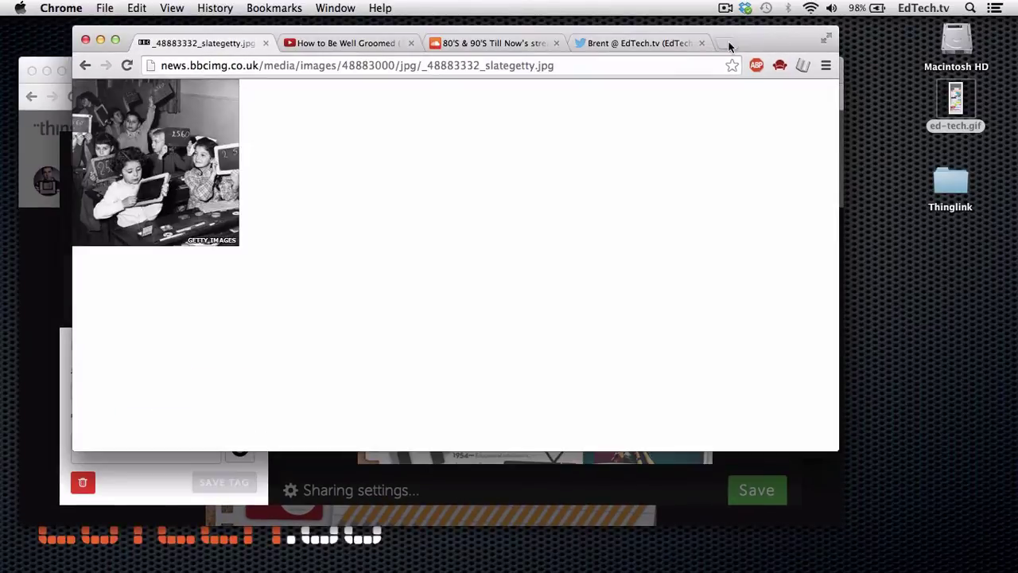
left_click(445, 70)
key("super+c")
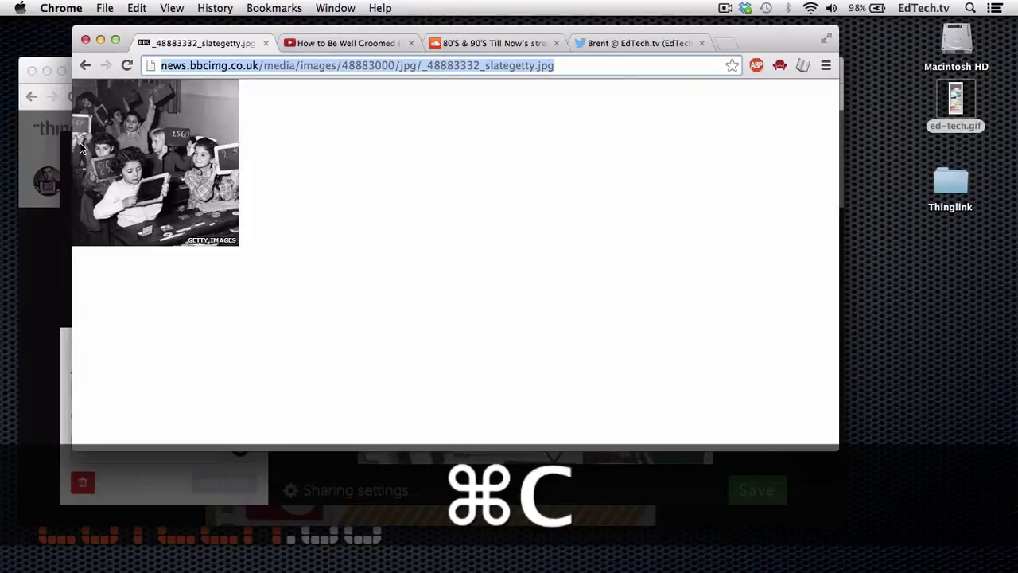
left_click(38, 267)
left_click(137, 388)
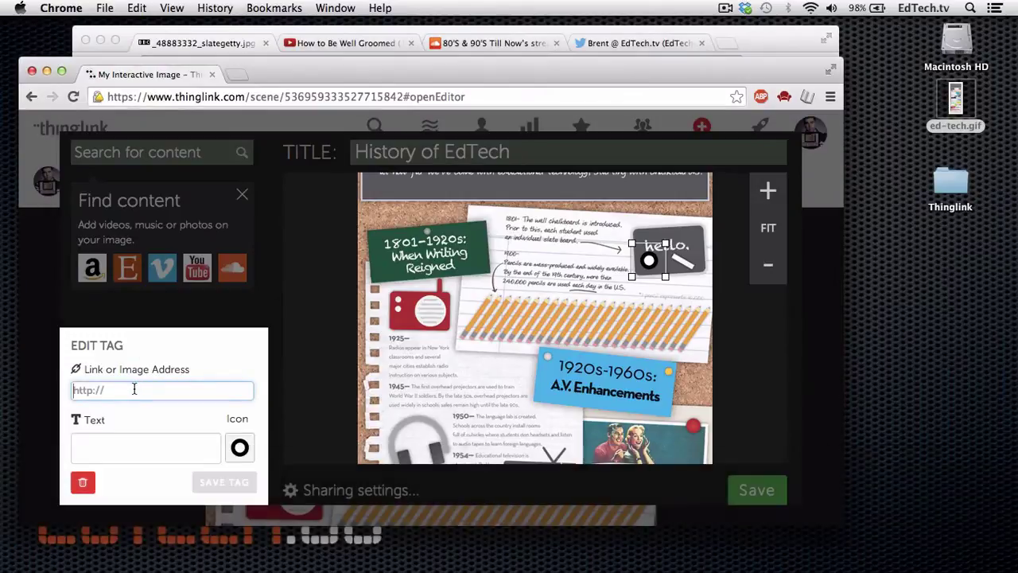
key("super+v")
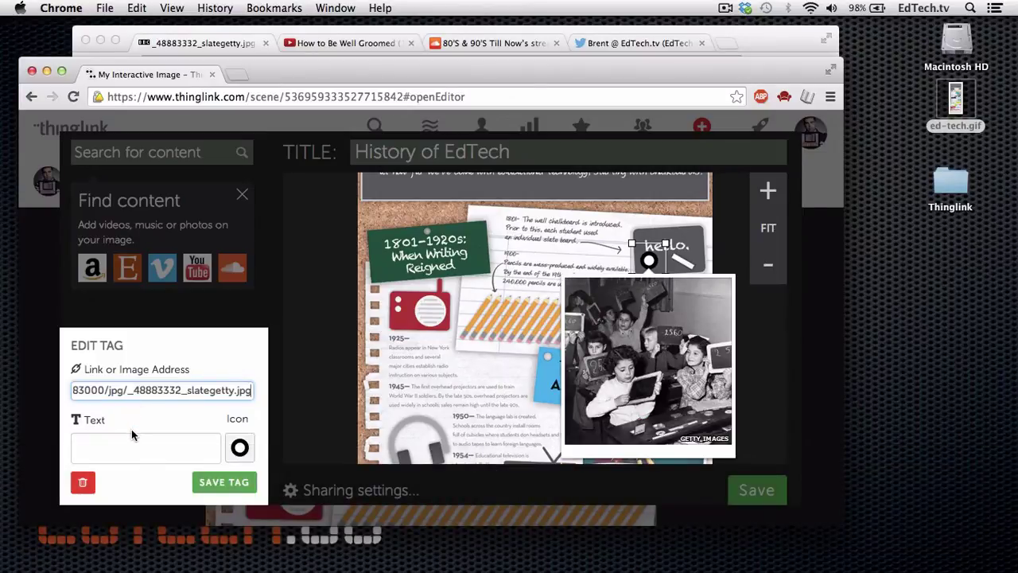
Step: Caption the tag 'Children using slates - look familiar?'
left_click(129, 439)
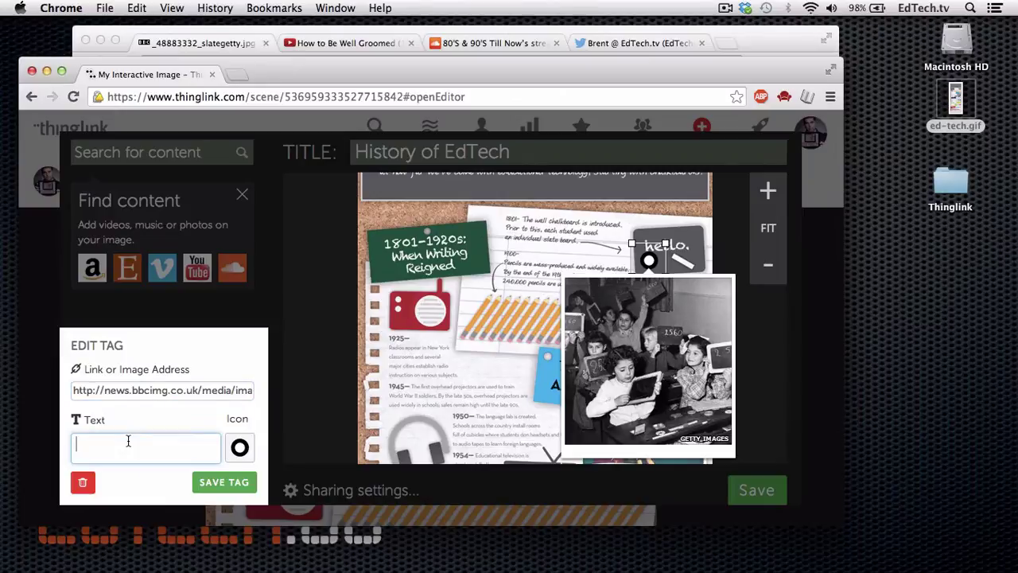
type("Children using s")
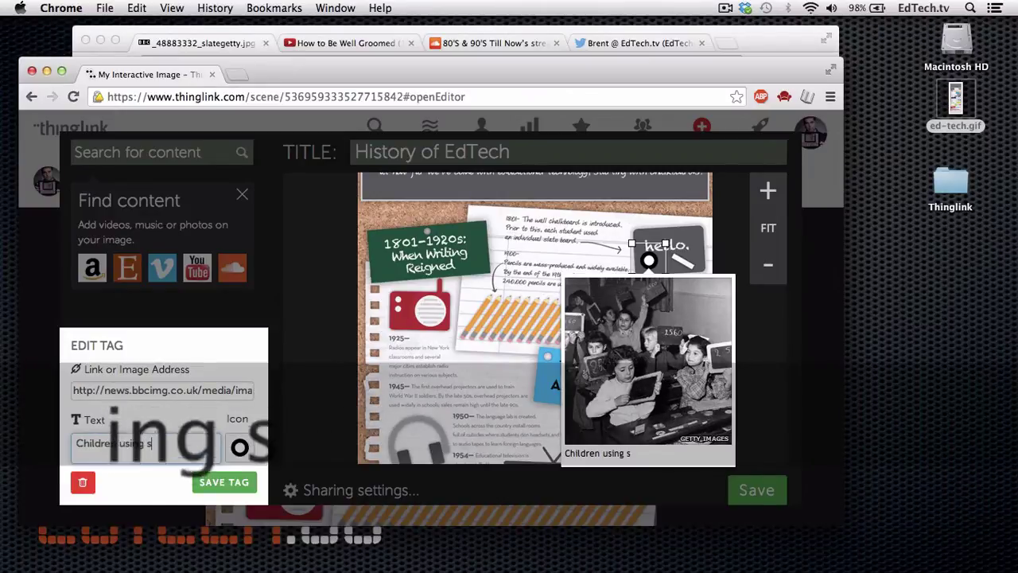
type("lates - lo")
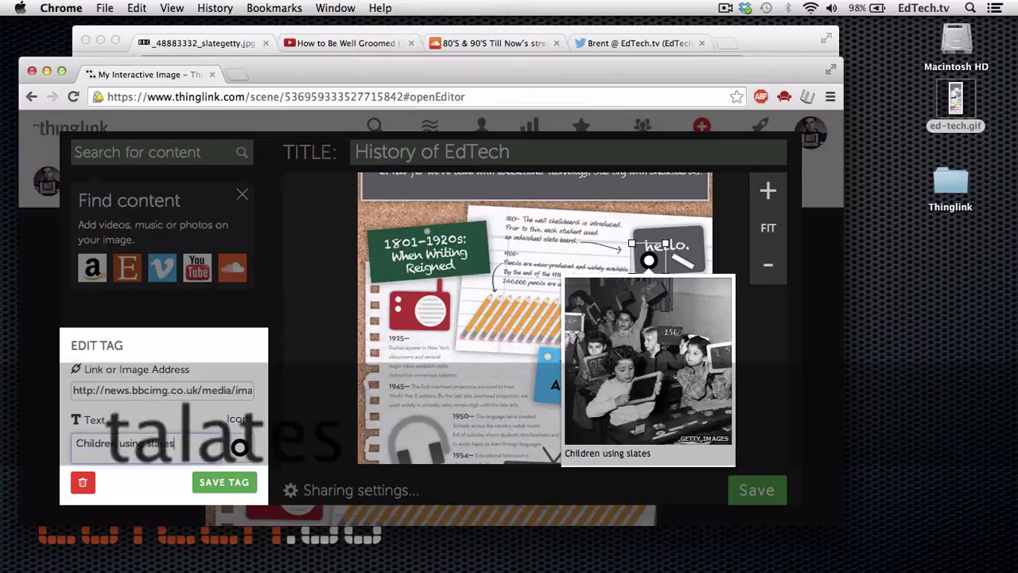
type("familiar?")
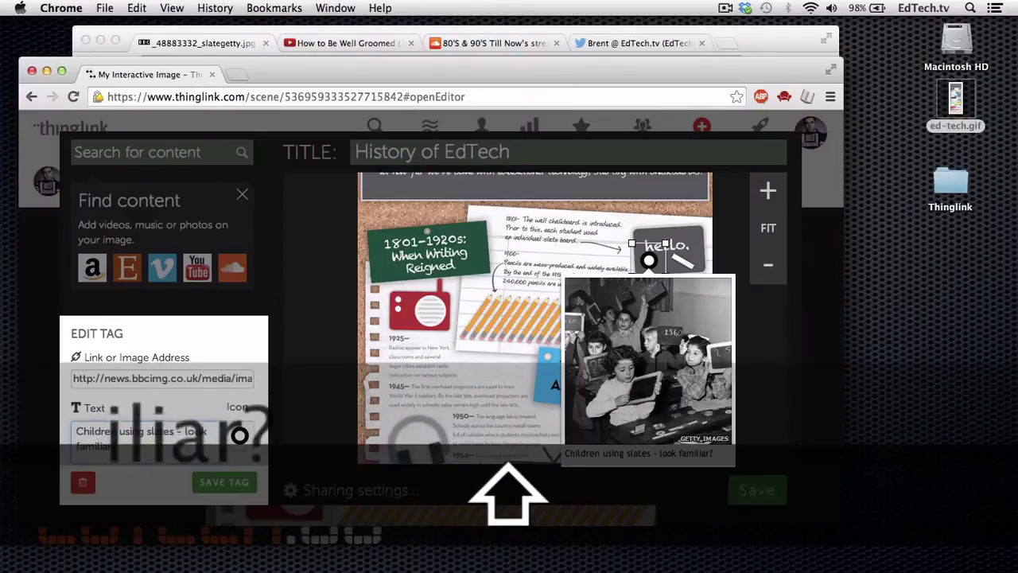
Step: Give the tag the red picture icon and save it
left_click(240, 436)
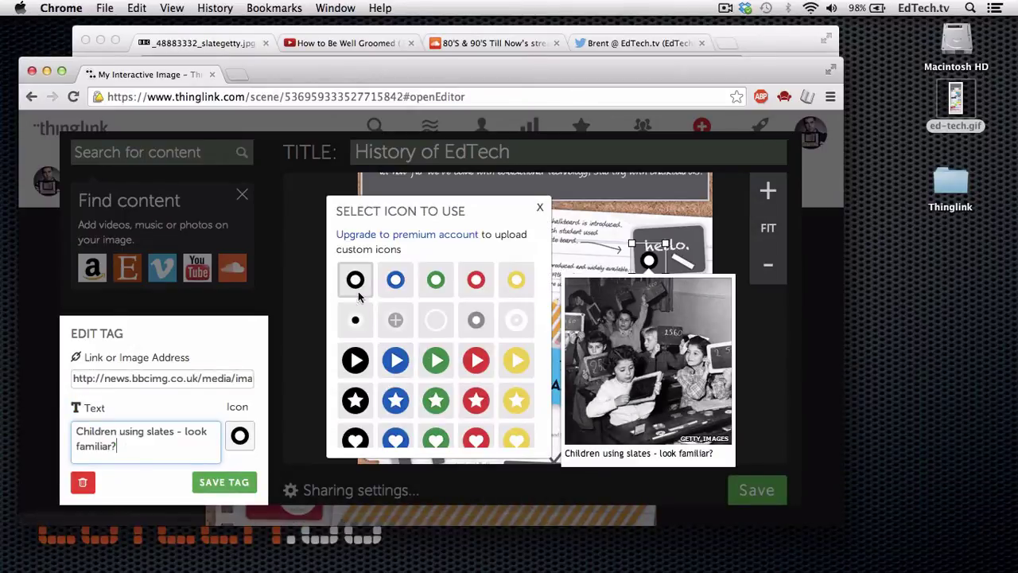
scroll(387, 332, "down", 3)
scroll(386, 334, "down", 3)
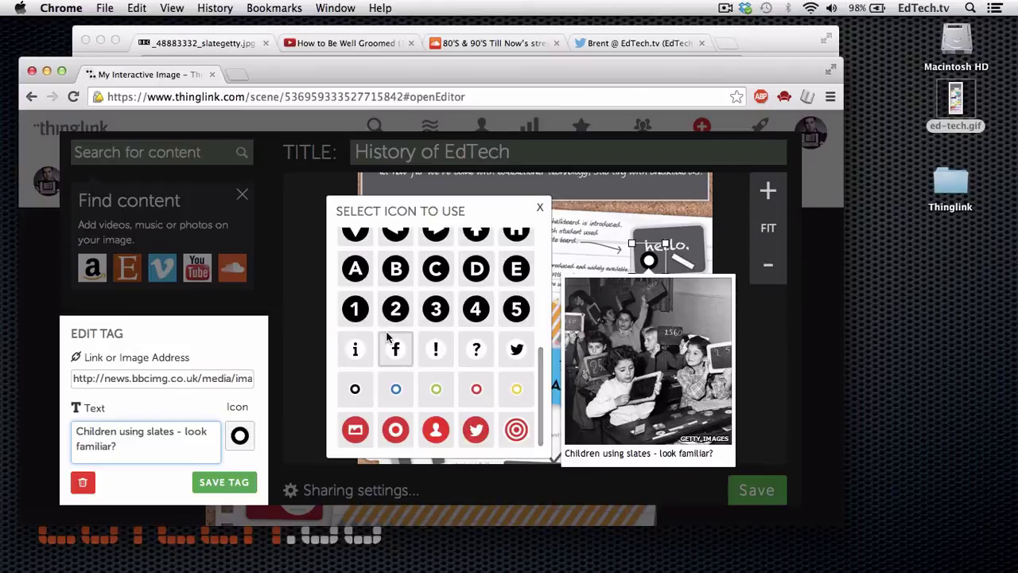
left_click(356, 431)
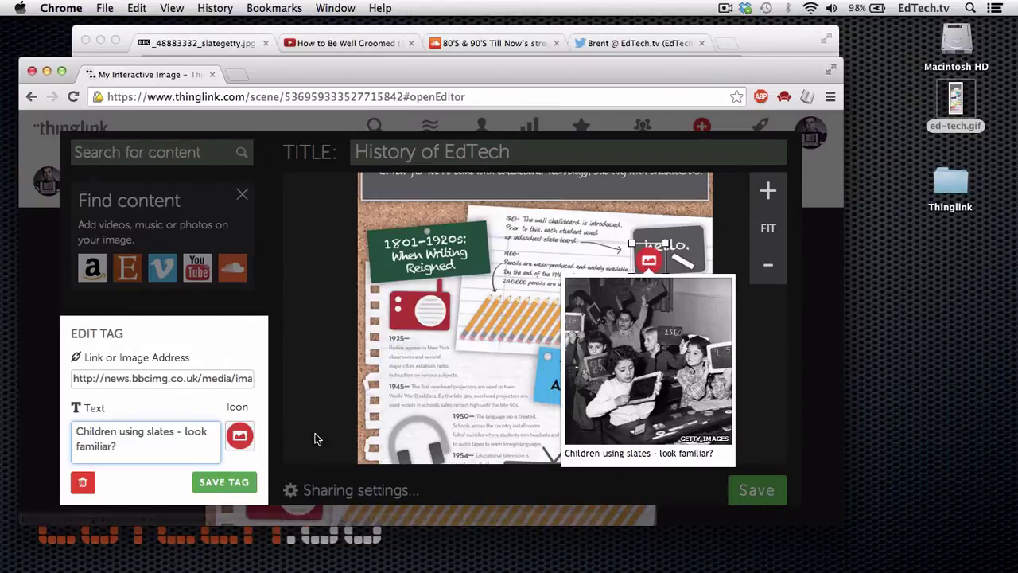
left_click(227, 483)
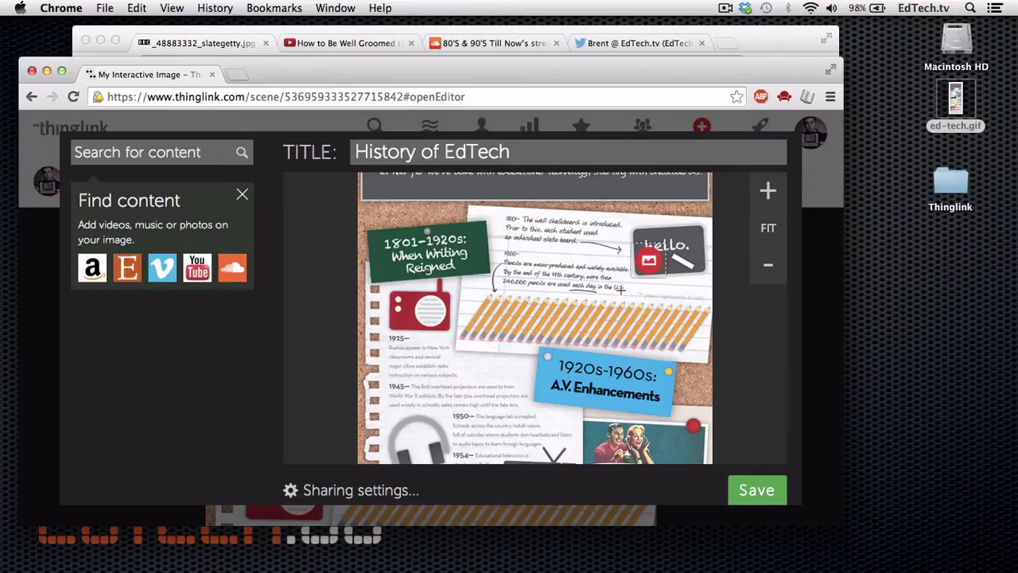
Step: Close the saved slate tag and zoom in on the 'How to be Well-Groomed' TV picture
left_click(647, 259)
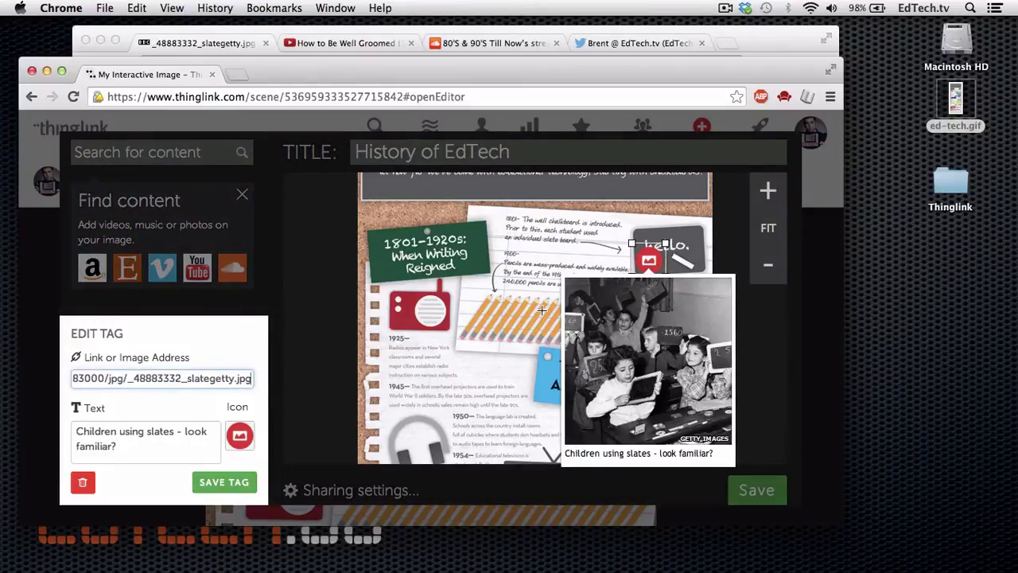
key("Return")
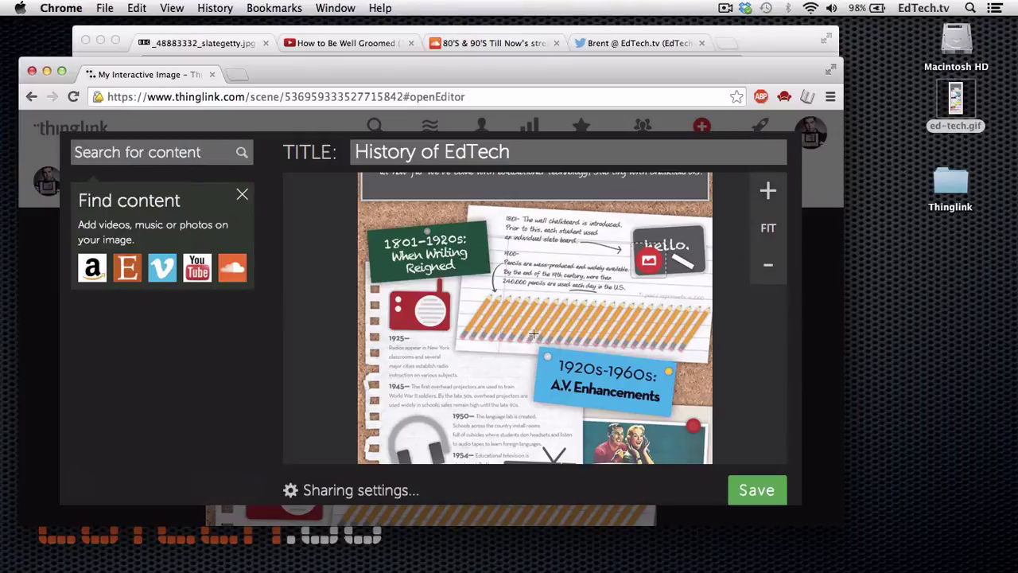
scroll(535, 336, "down", 5)
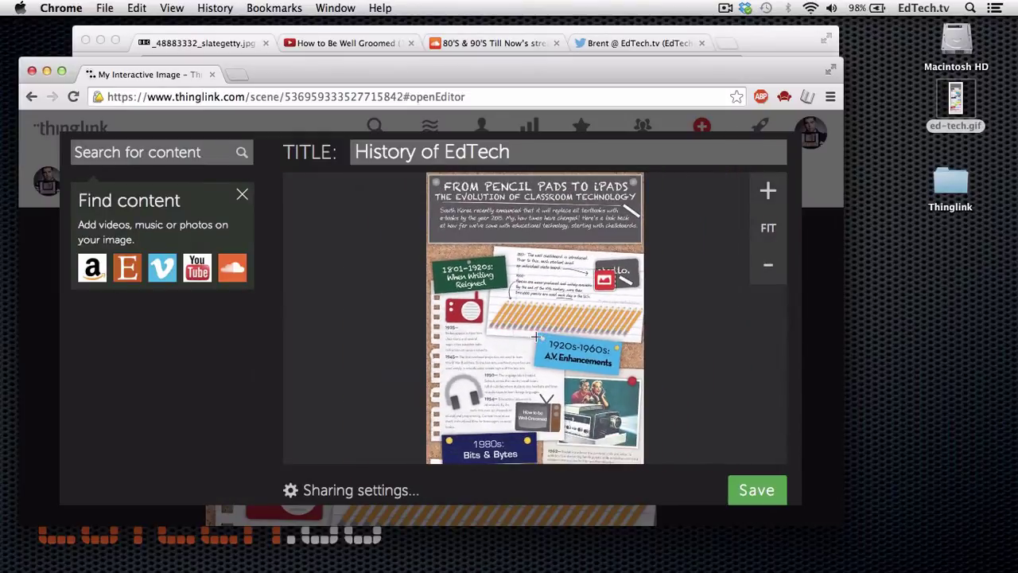
scroll(533, 413, "up", 5)
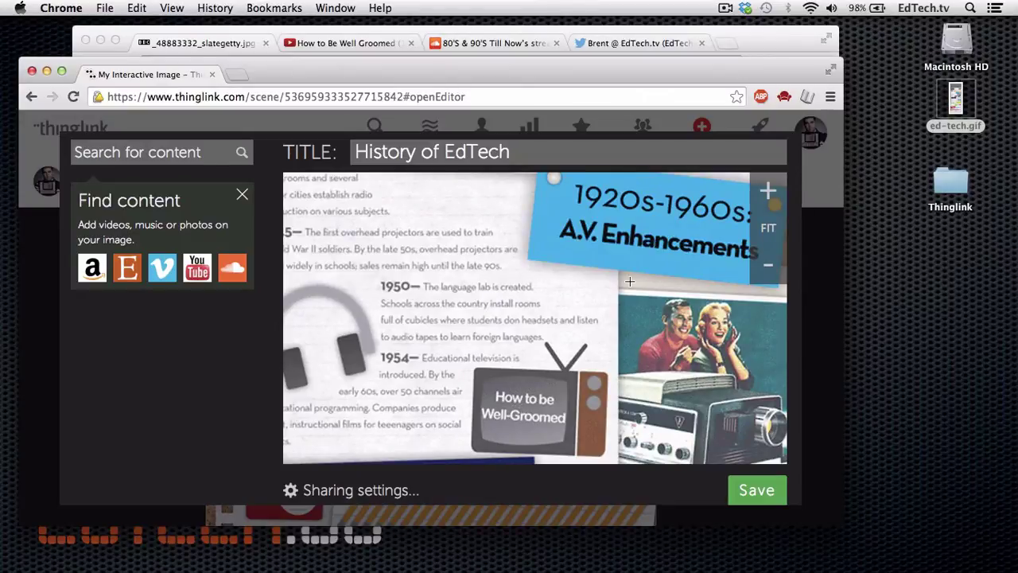
left_click(785, 36)
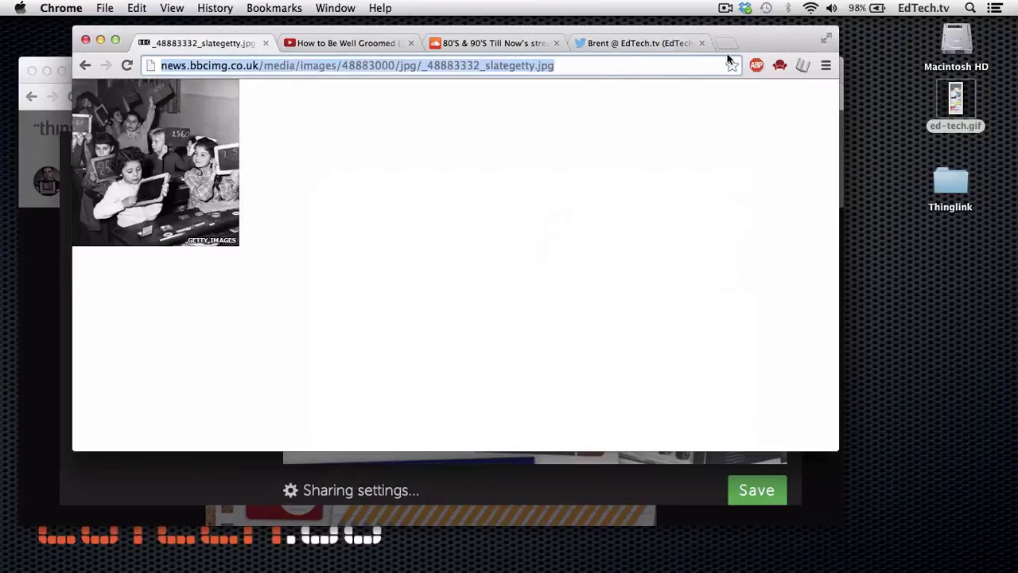
left_click(347, 42)
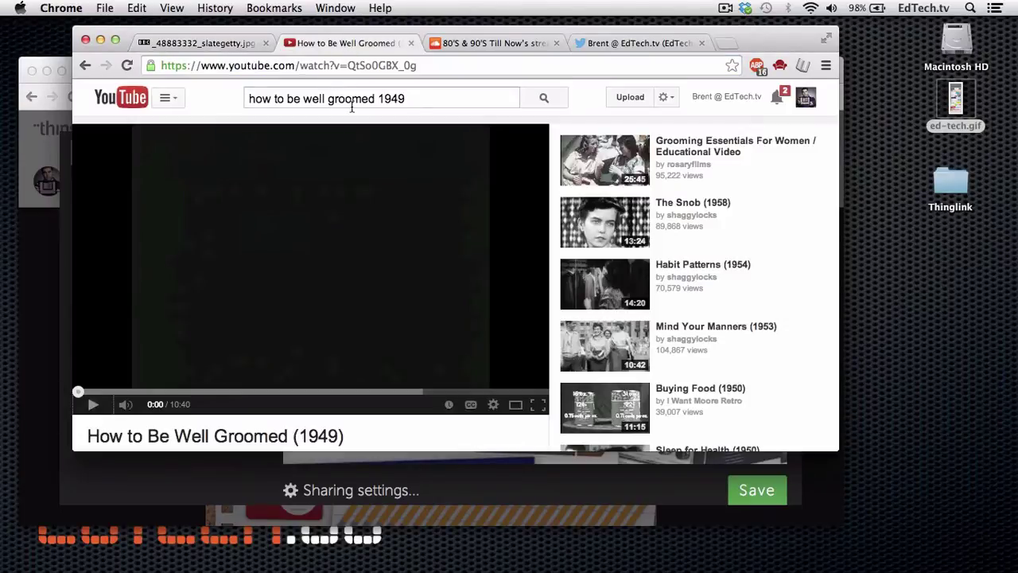
scroll(355, 268, "down", 5)
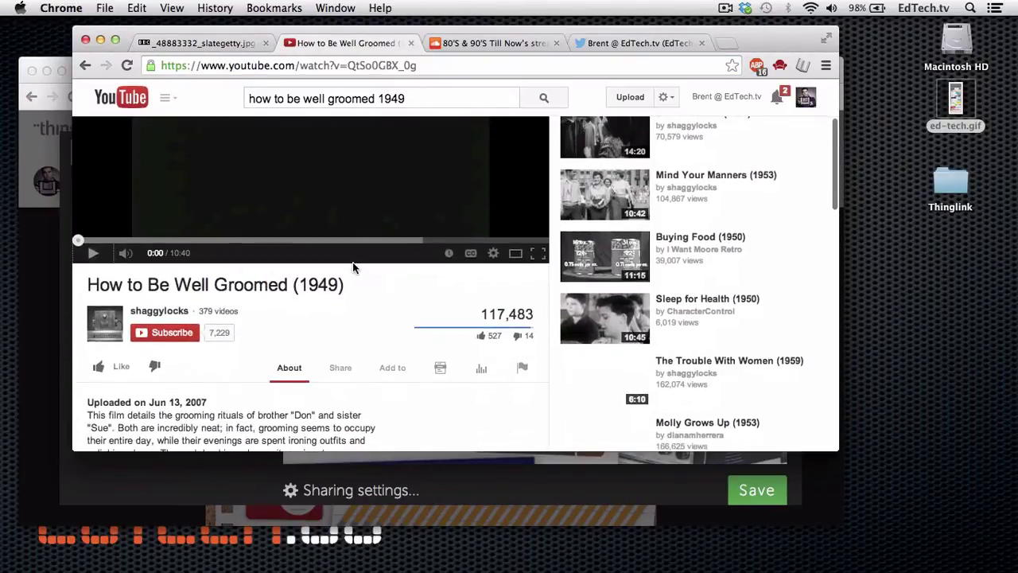
left_click(338, 347)
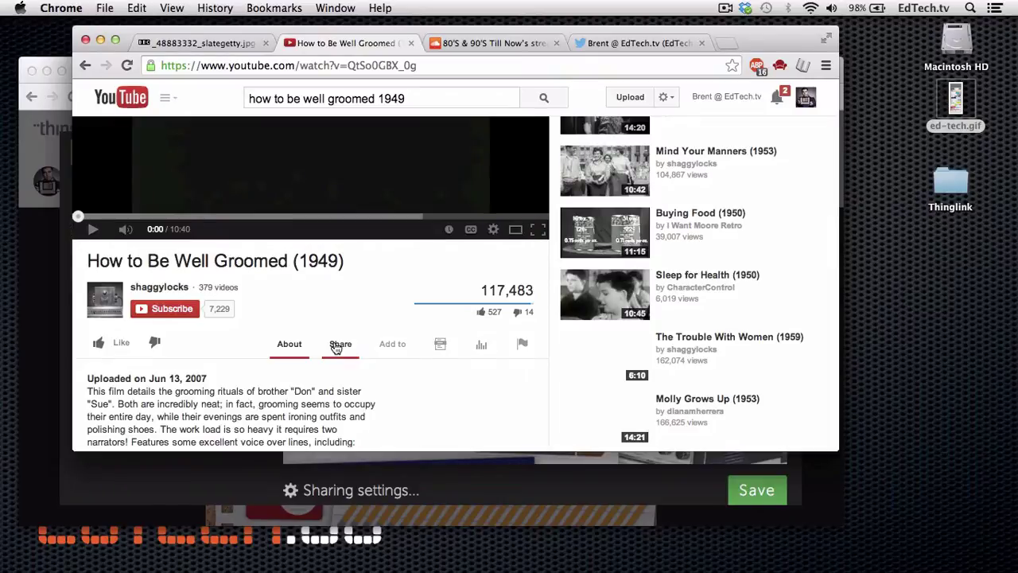
scroll(293, 366, "down", 2)
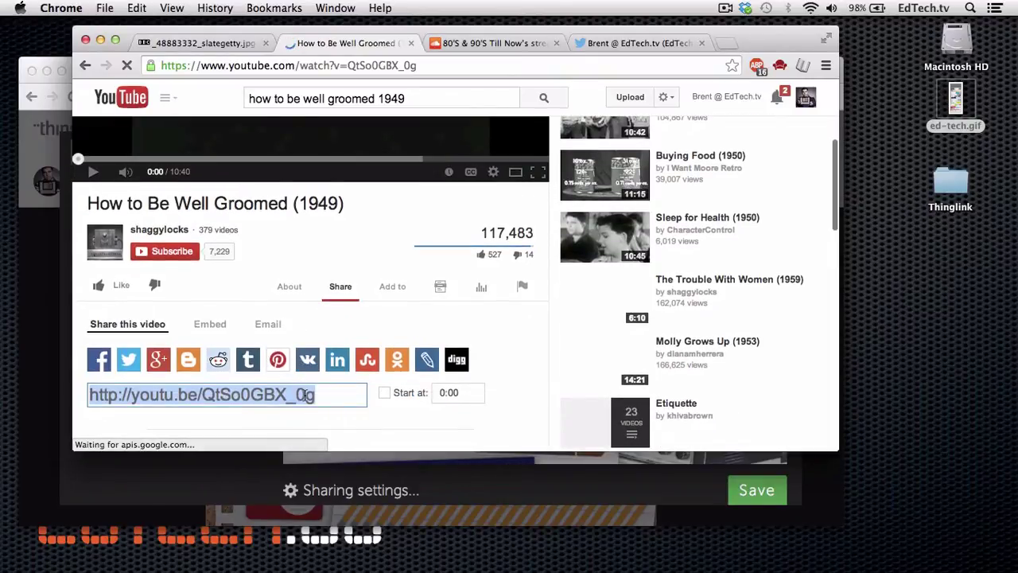
key("super+c")
scroll(326, 226, "up", 4)
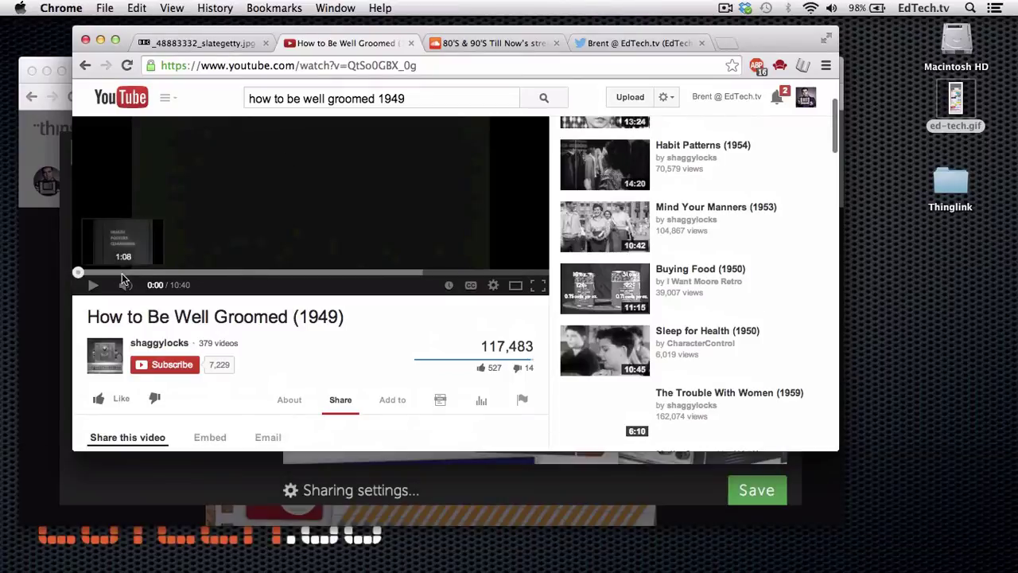
left_click(52, 279)
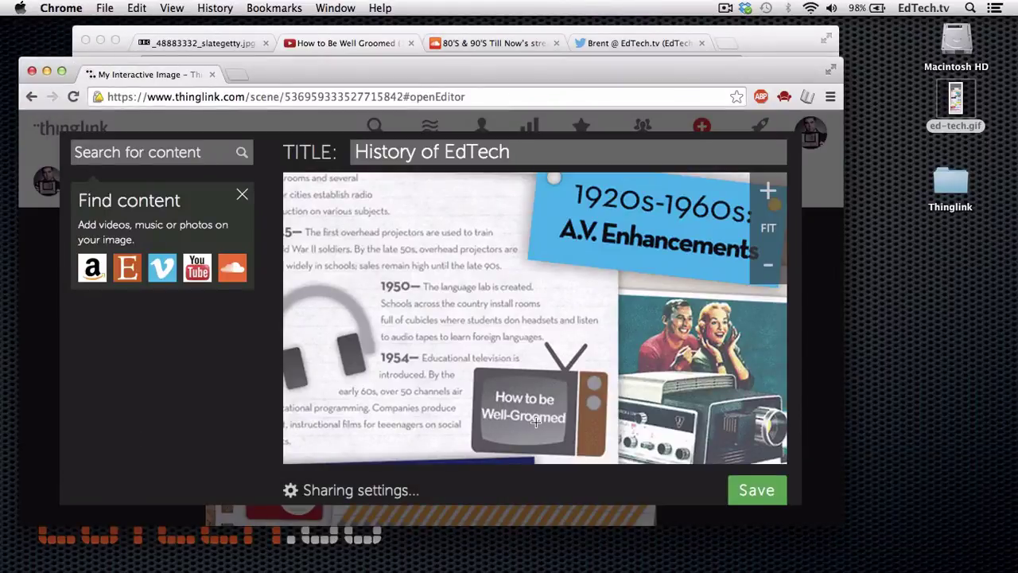
Step: Place a tag on the TV picture and paste the How to Be Well Groomed video link
left_click(524, 410)
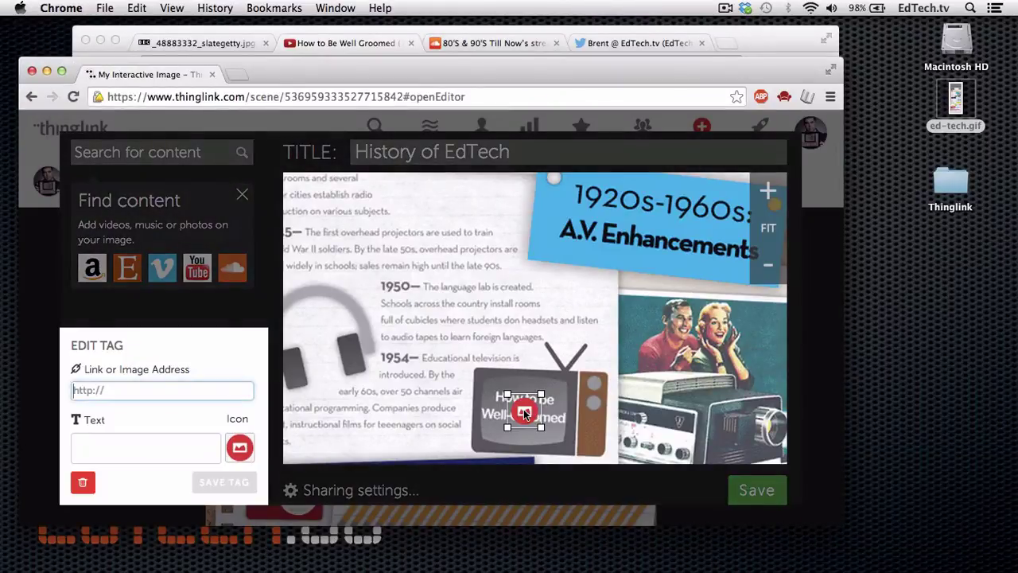
key("super")
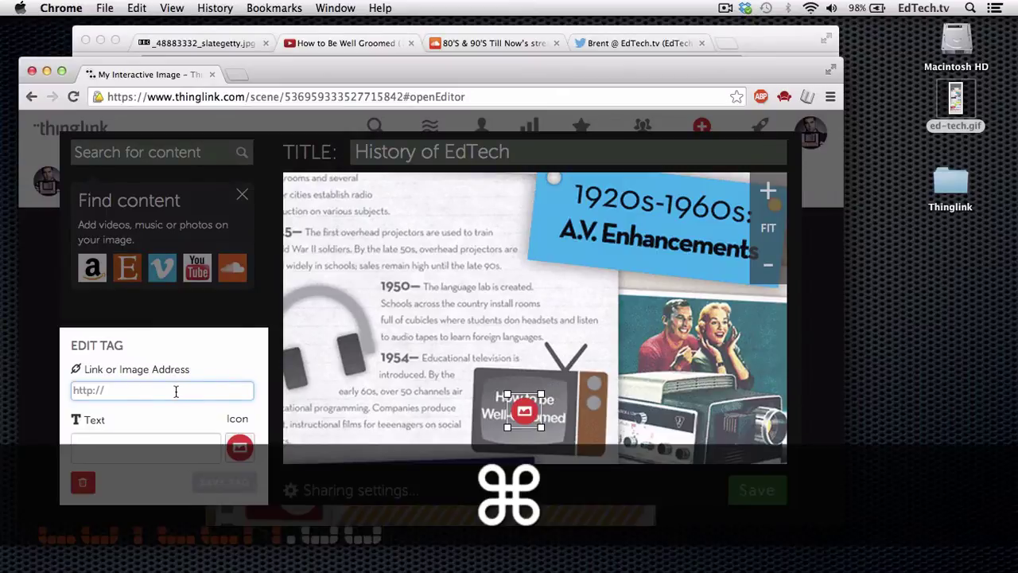
key("super+v")
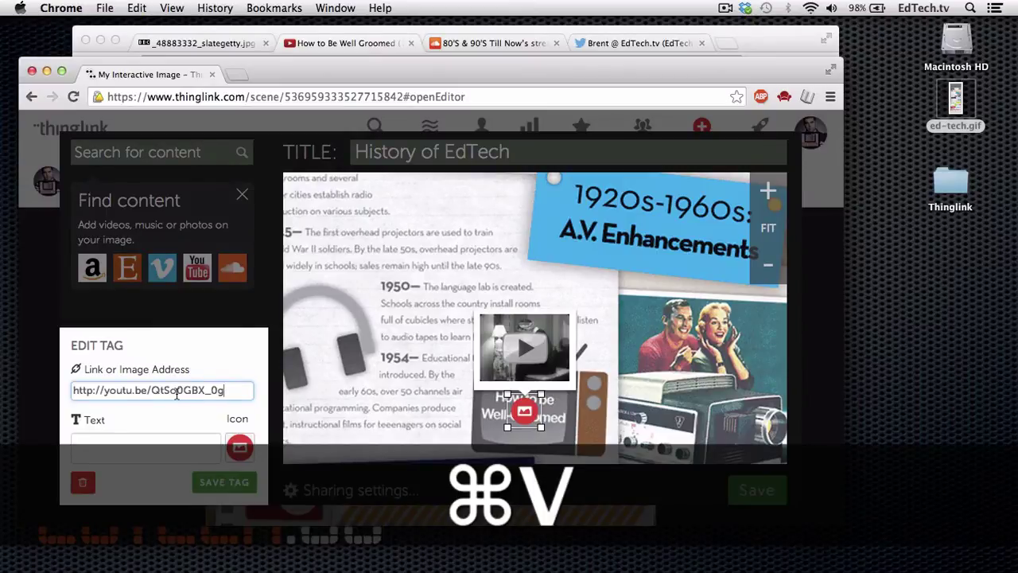
Step: Give the video tag a red play icon, preview the video, and save the tag
left_click(240, 447)
scroll(433, 356, "down", 6)
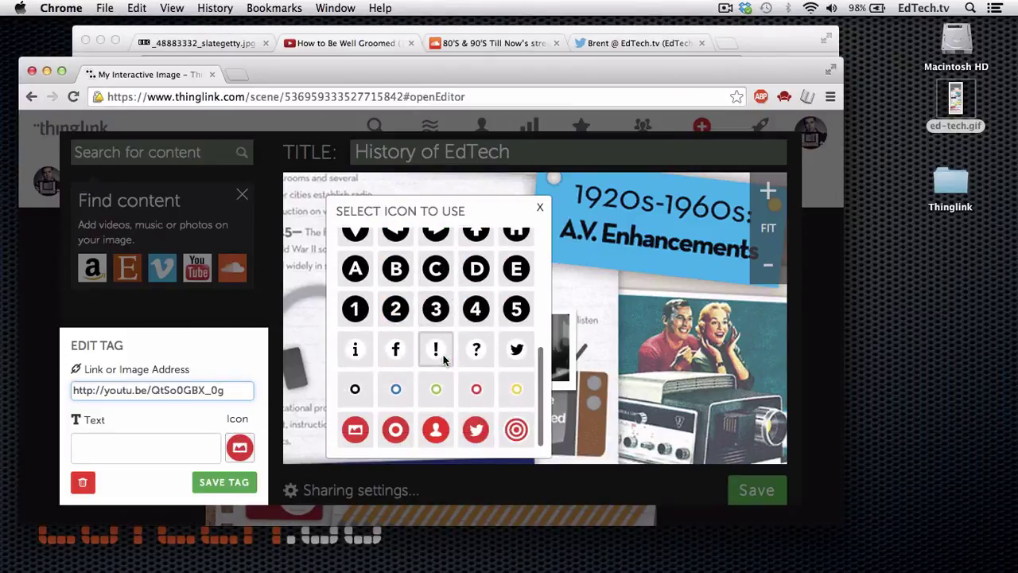
scroll(443, 360, "up", 6)
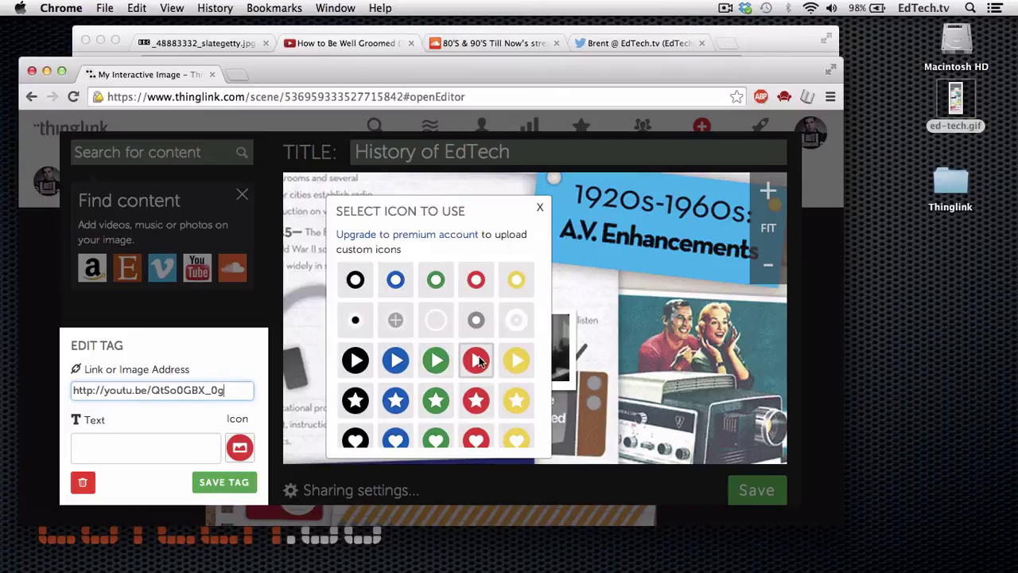
left_click(477, 360)
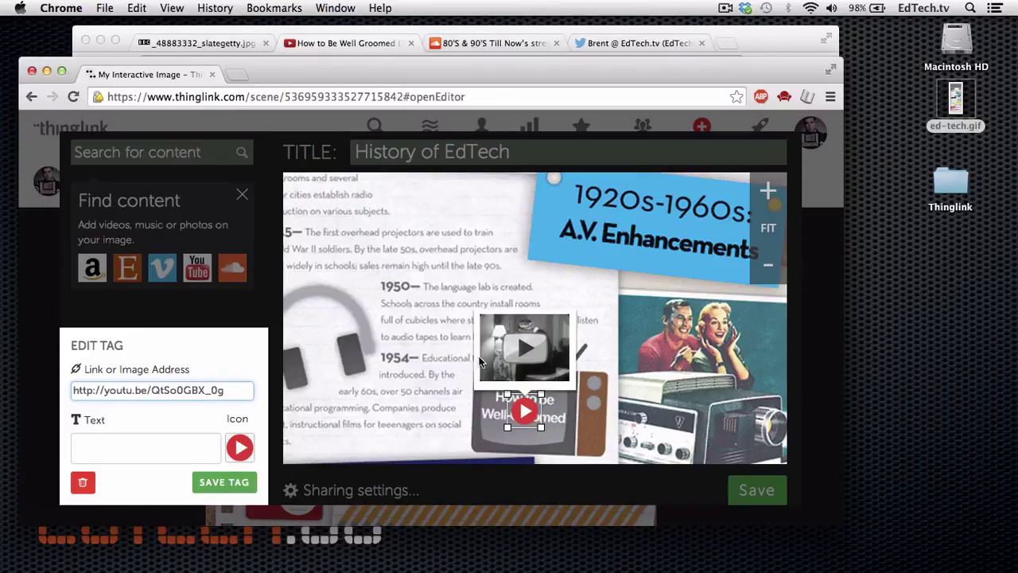
left_click(531, 349)
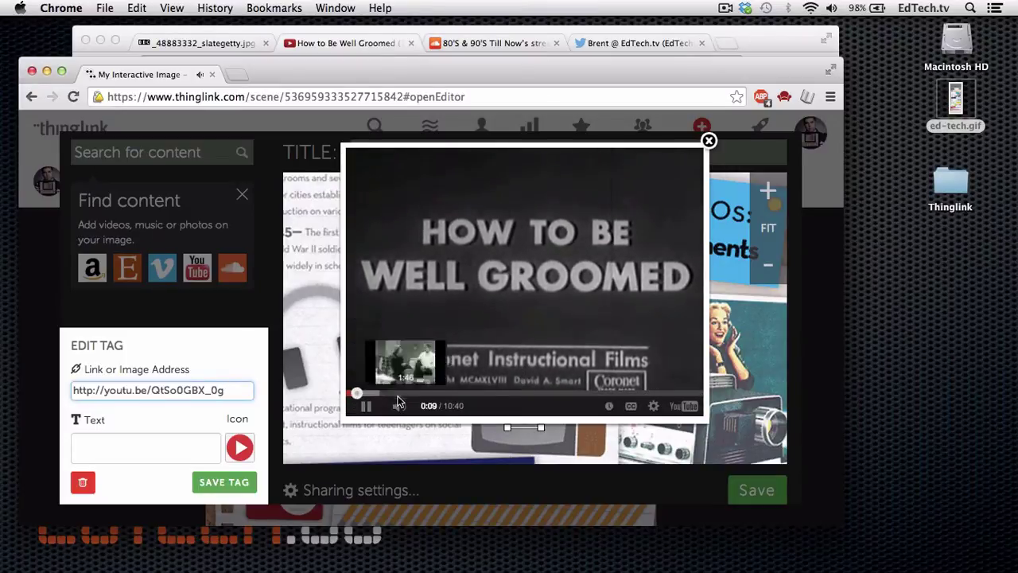
left_click(370, 408)
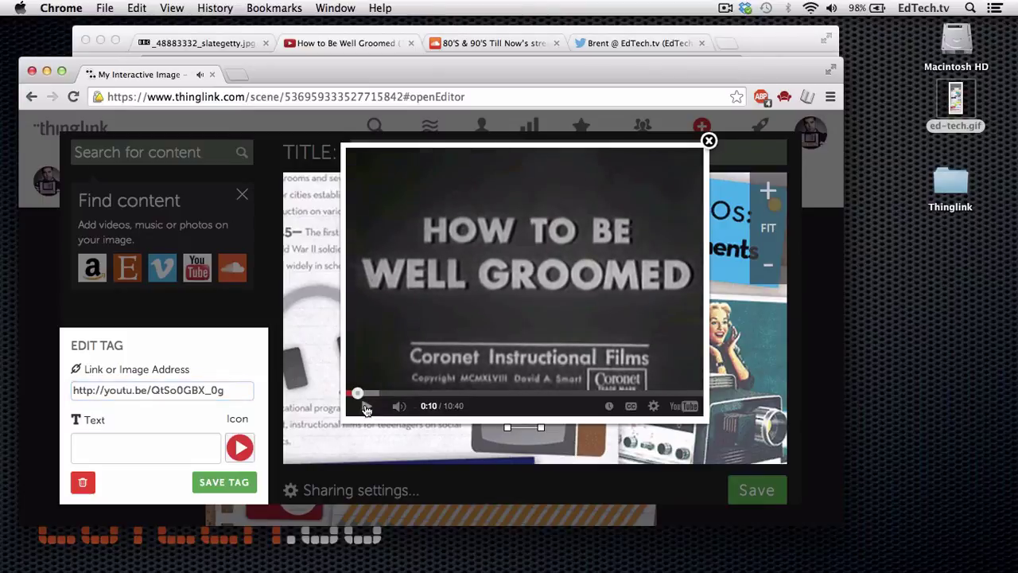
left_click(374, 448)
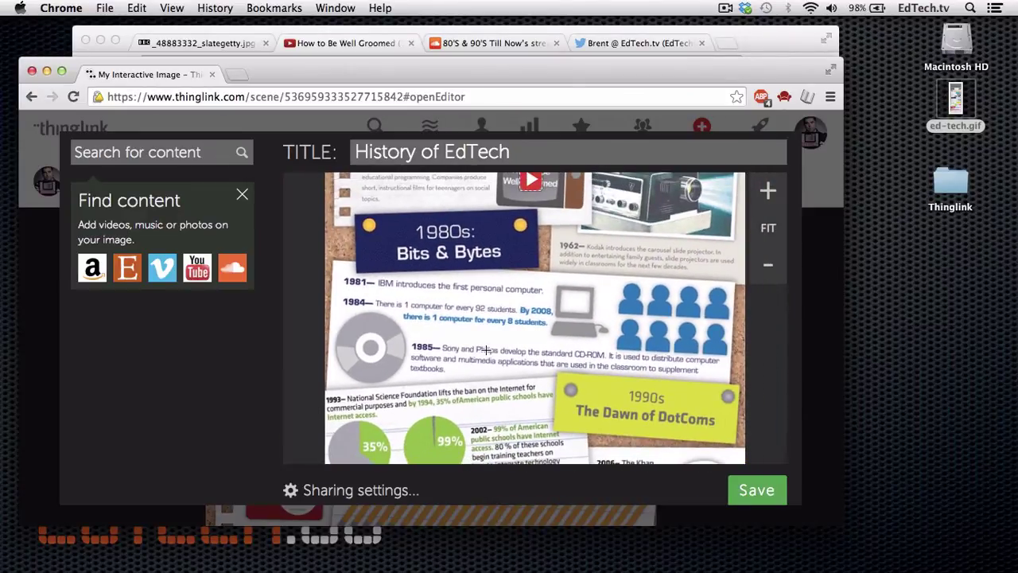
Step: Add a tag beside the 1985 CD-ROM entry with a green play icon, leaving its link empty
left_click(376, 353)
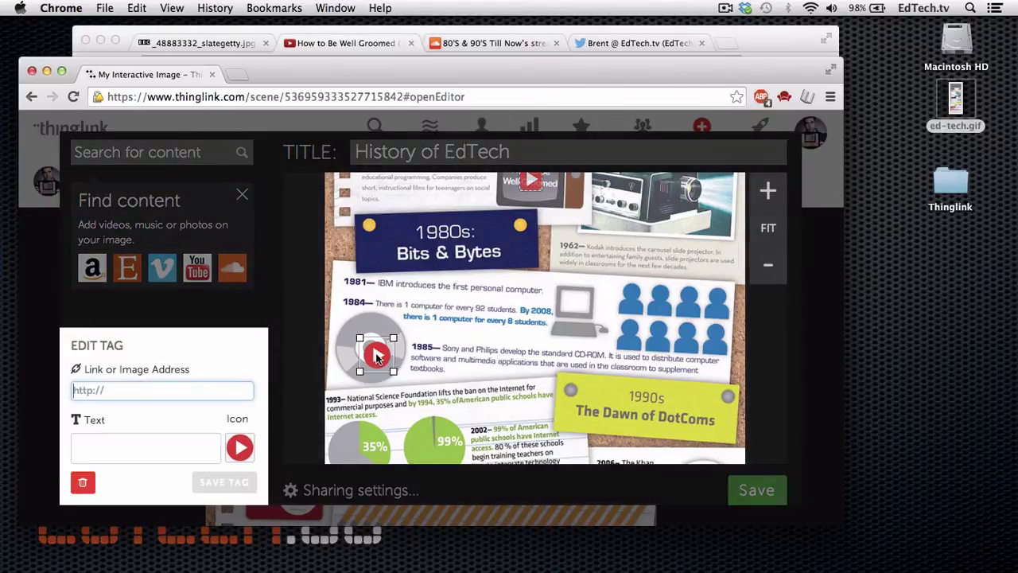
left_click(247, 451)
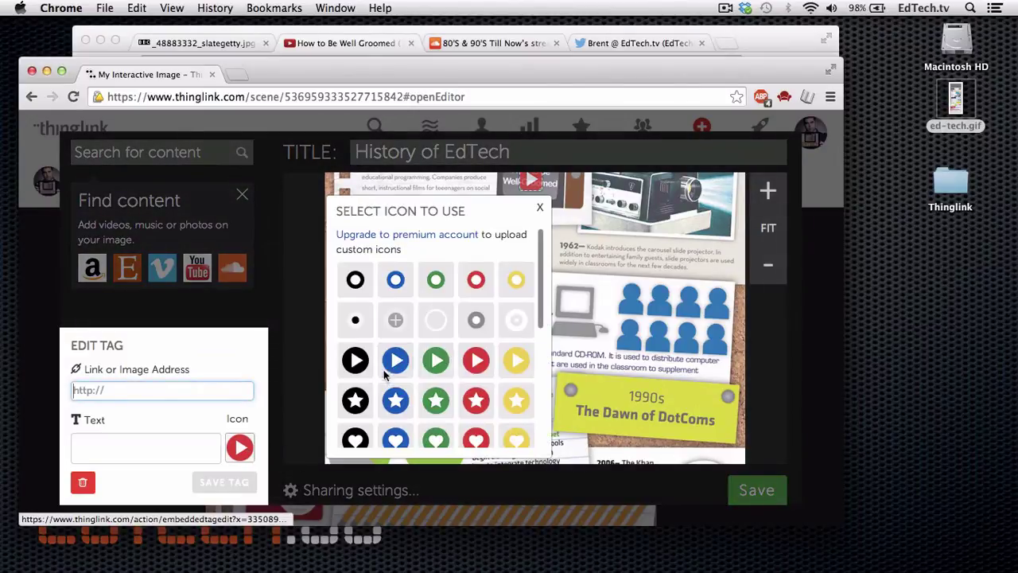
scroll(471, 348, "down", 5)
scroll(472, 347, "down", 4)
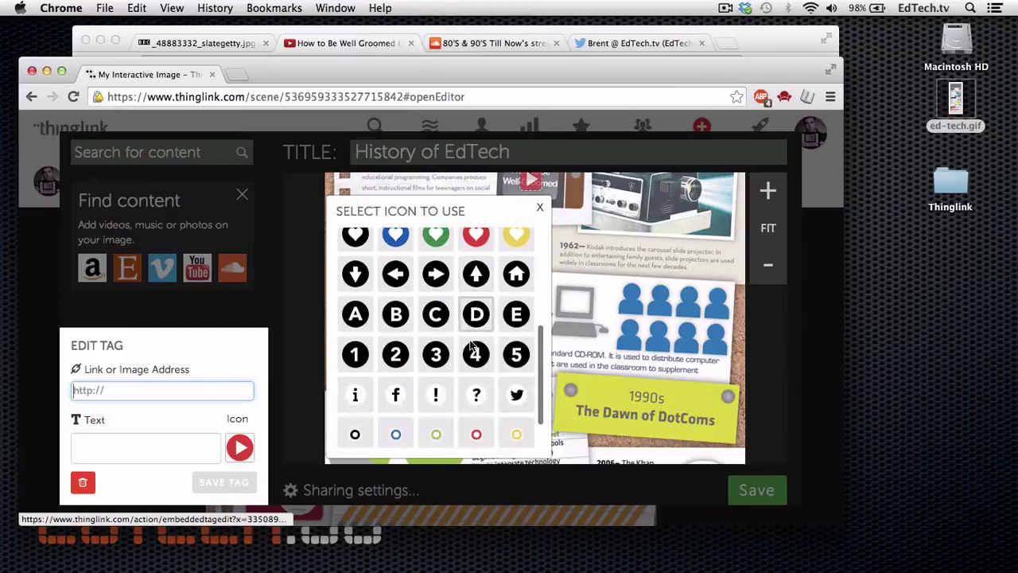
scroll(472, 348, "up", 8)
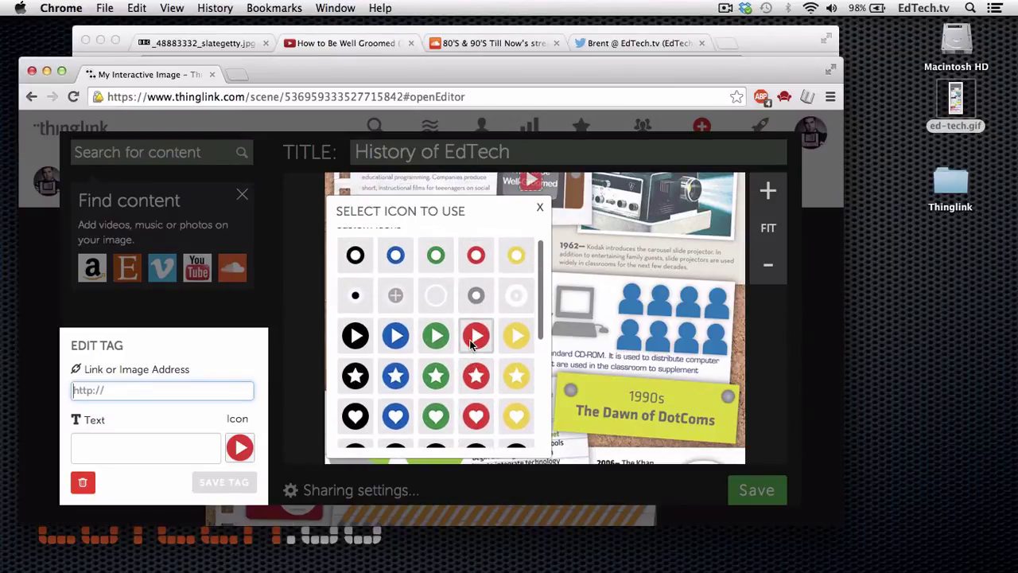
scroll(472, 348, "up", 1)
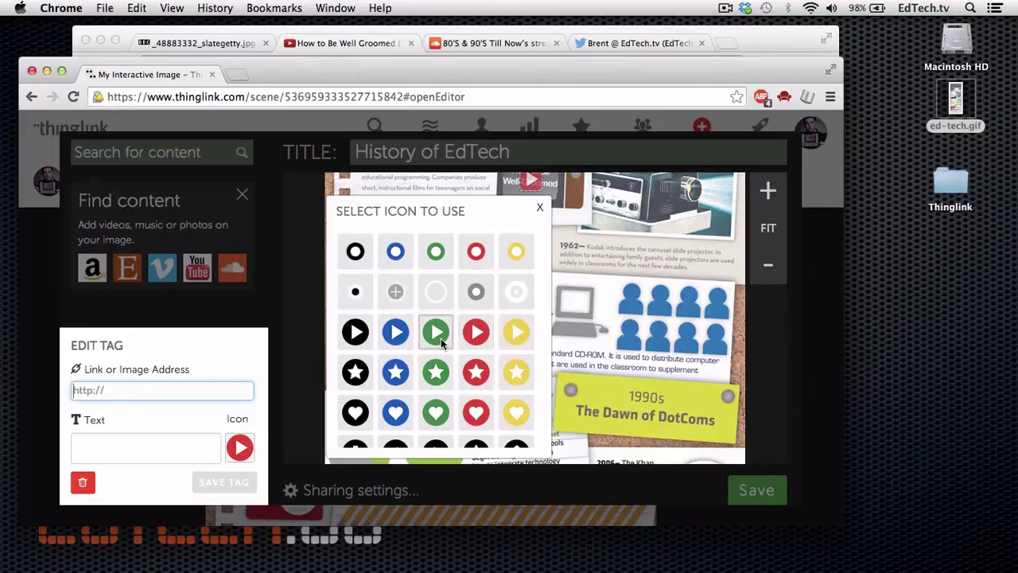
left_click(441, 338)
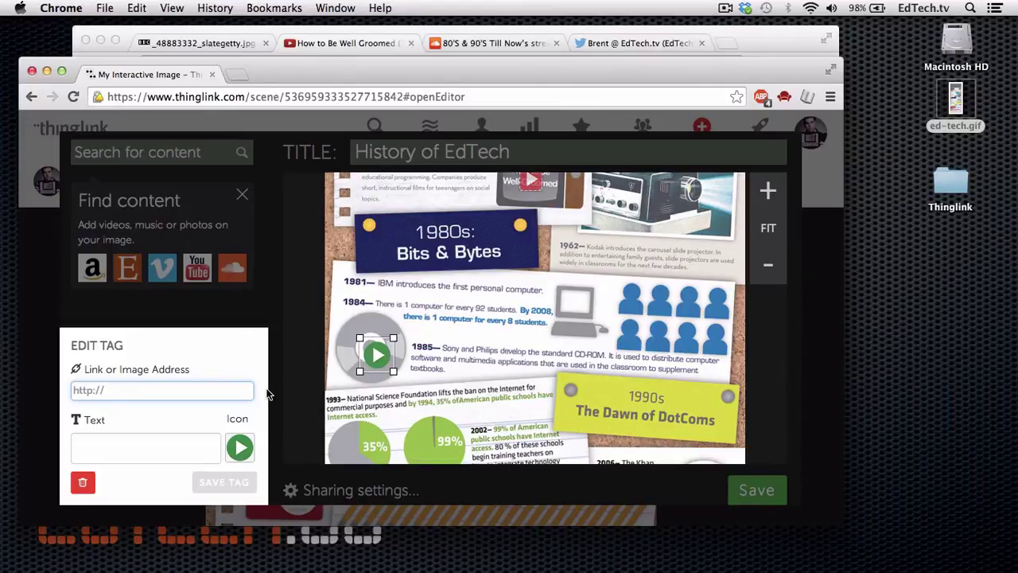
left_click(522, 31)
Step: Copy the share URL of SoundCloud's '80'S & 90'S Till Now Mixtape' track
left_click(518, 42)
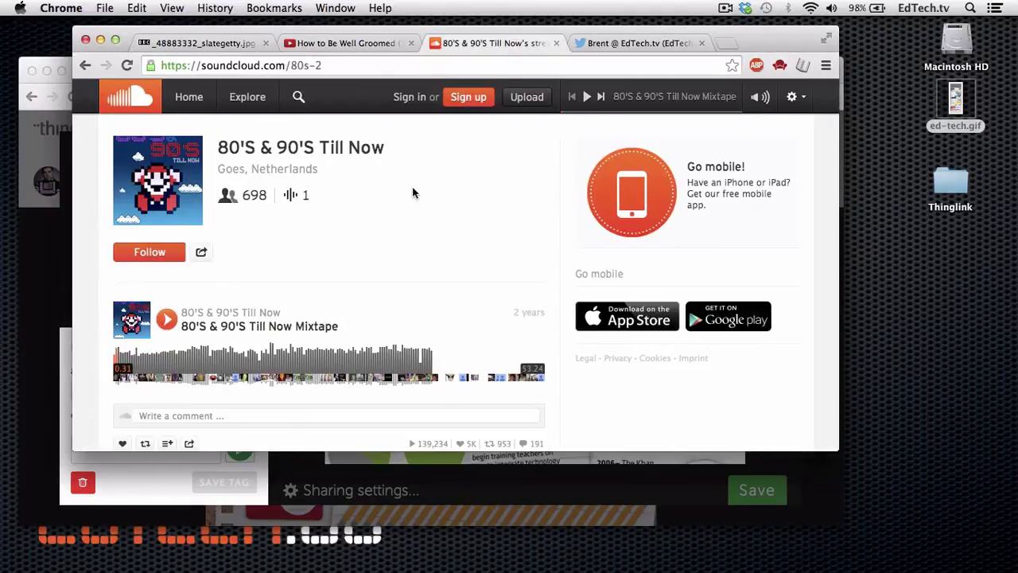
scroll(309, 365, "down", 2)
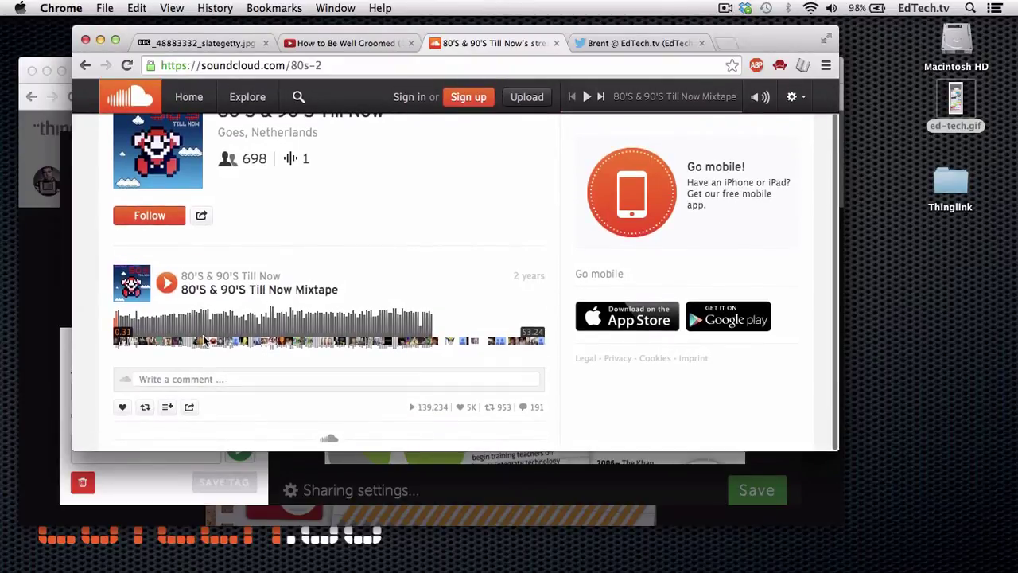
left_click(189, 409)
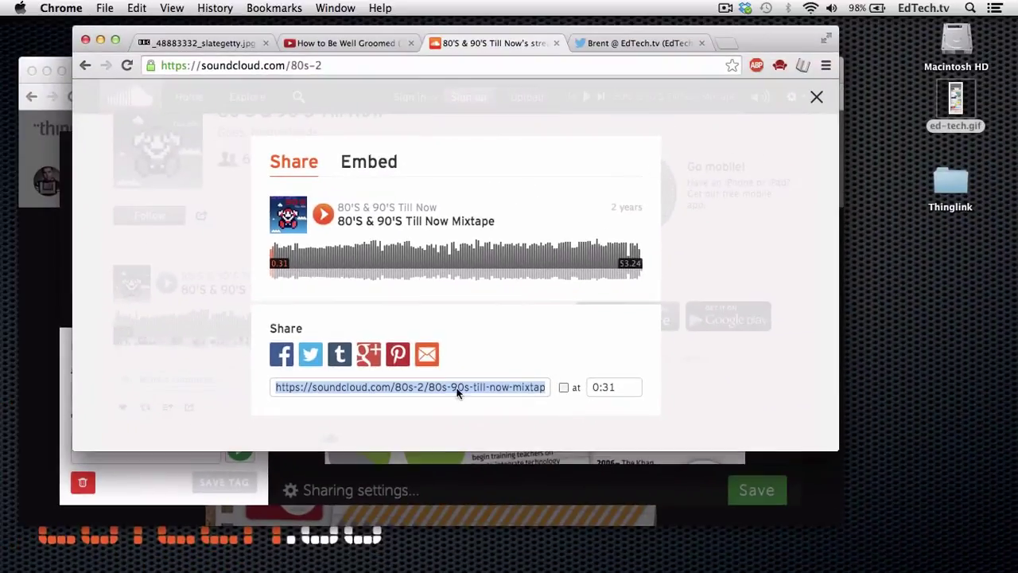
left_click(46, 330)
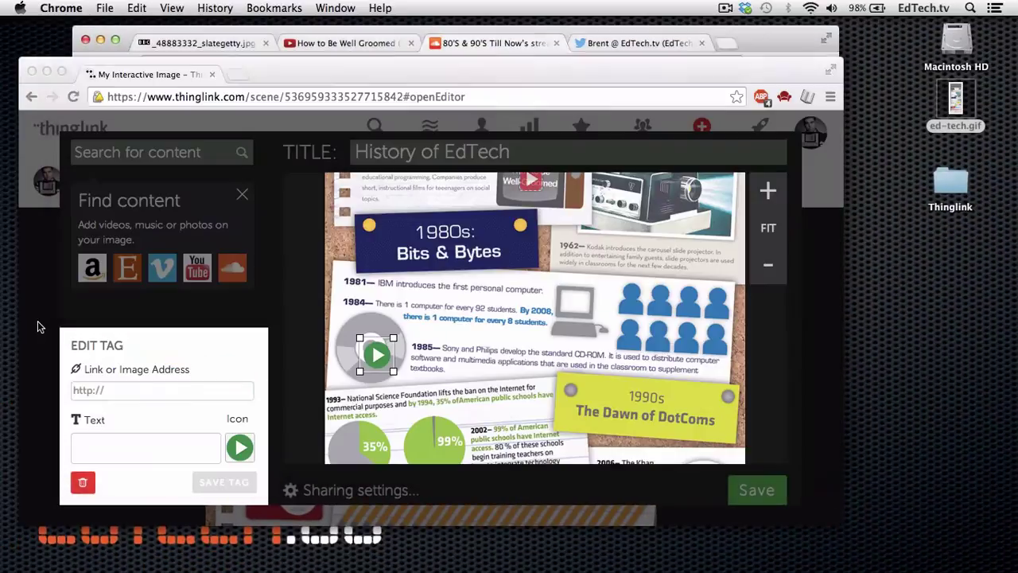
Step: Paste the SoundCloud mixtape URL as the CD tag's link and save the tag
left_click(120, 389)
key("super+v")
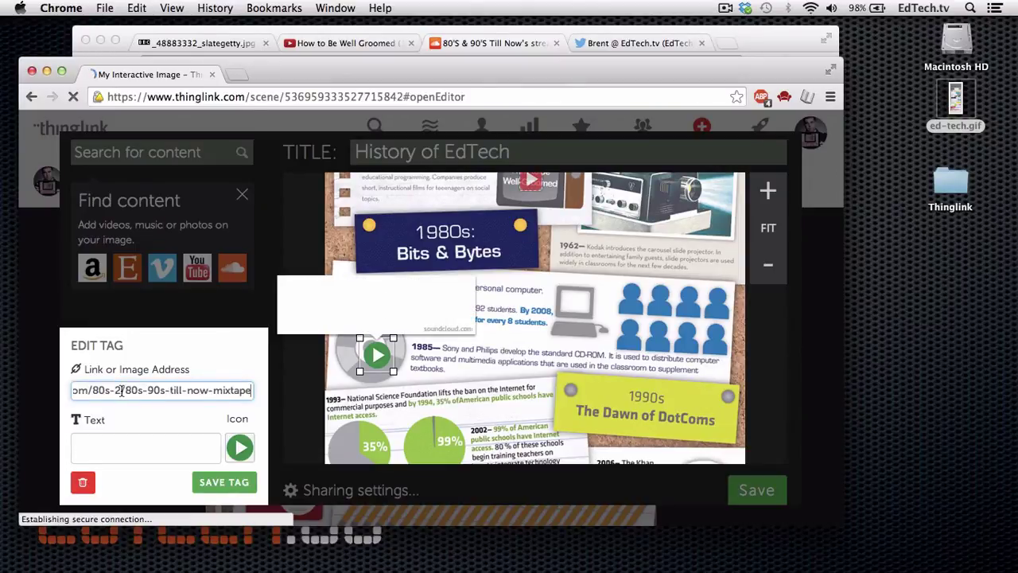
left_click(224, 485)
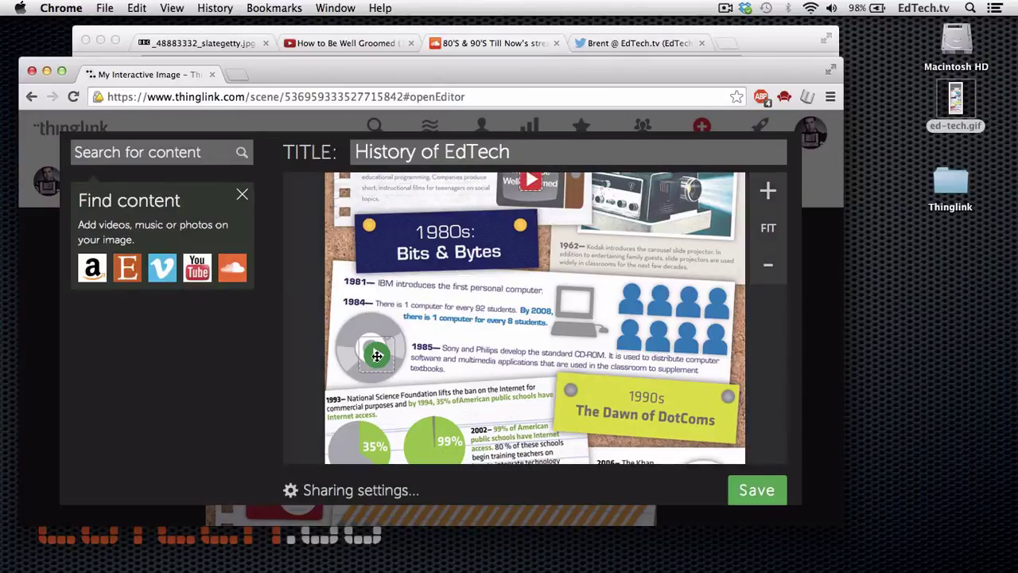
Step: Play and pause the CD tag's SoundCloud preview to confirm it works, then close it
left_click(375, 355)
left_click(307, 312)
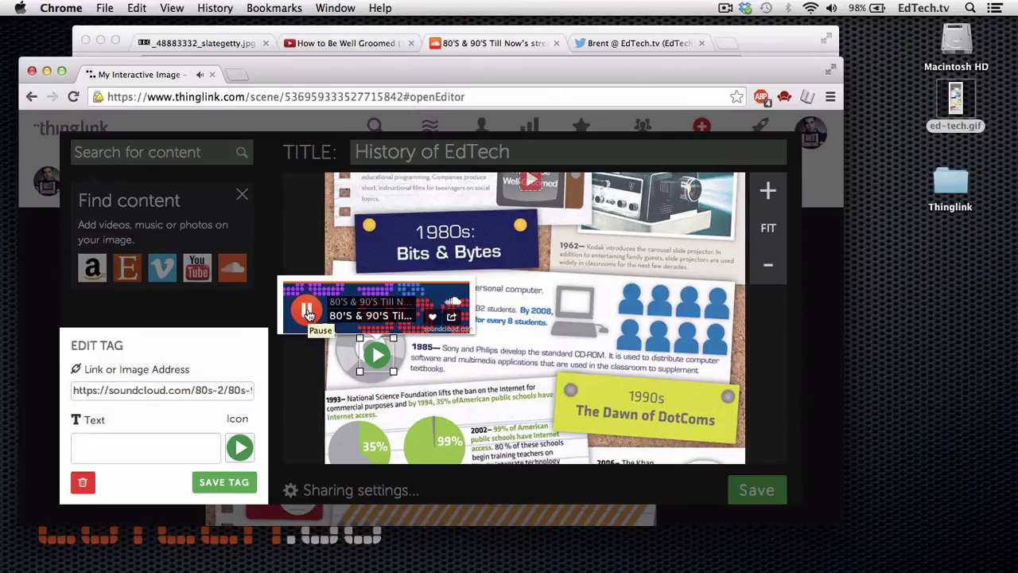
left_click(307, 312)
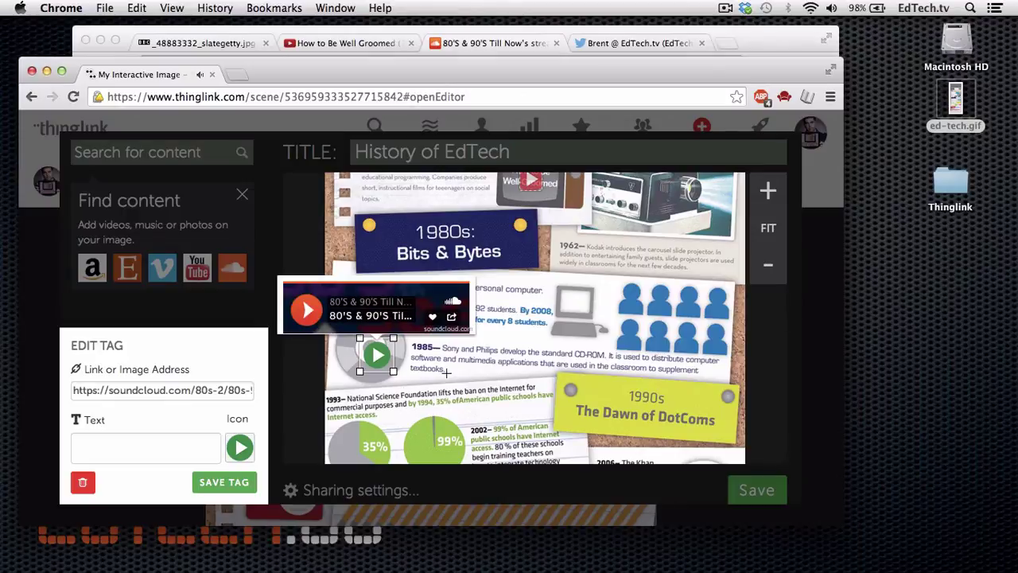
left_click(500, 379)
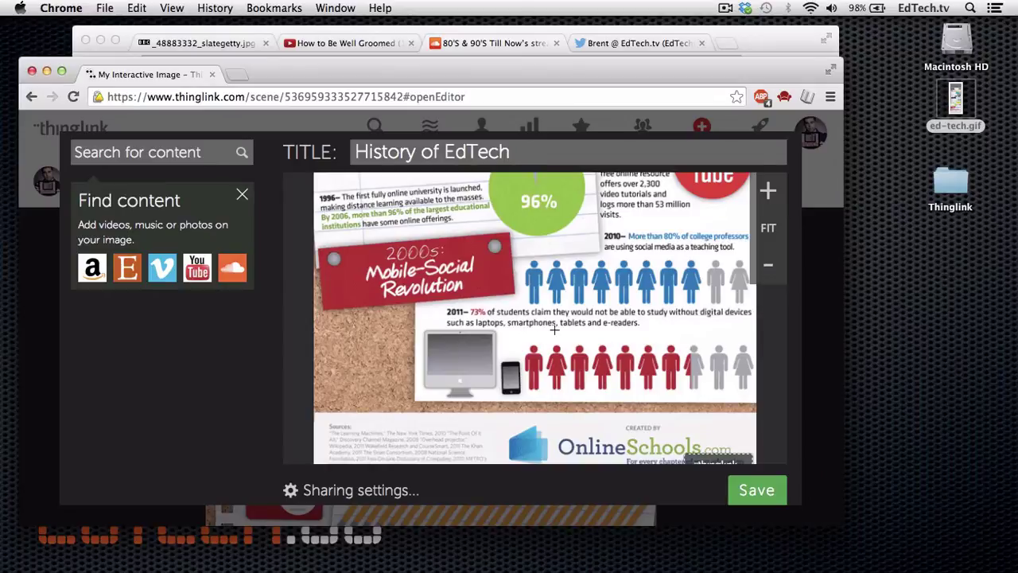
Step: Place a tag on the 2000s computer monitor with a Twitter bird icon
left_click(455, 351)
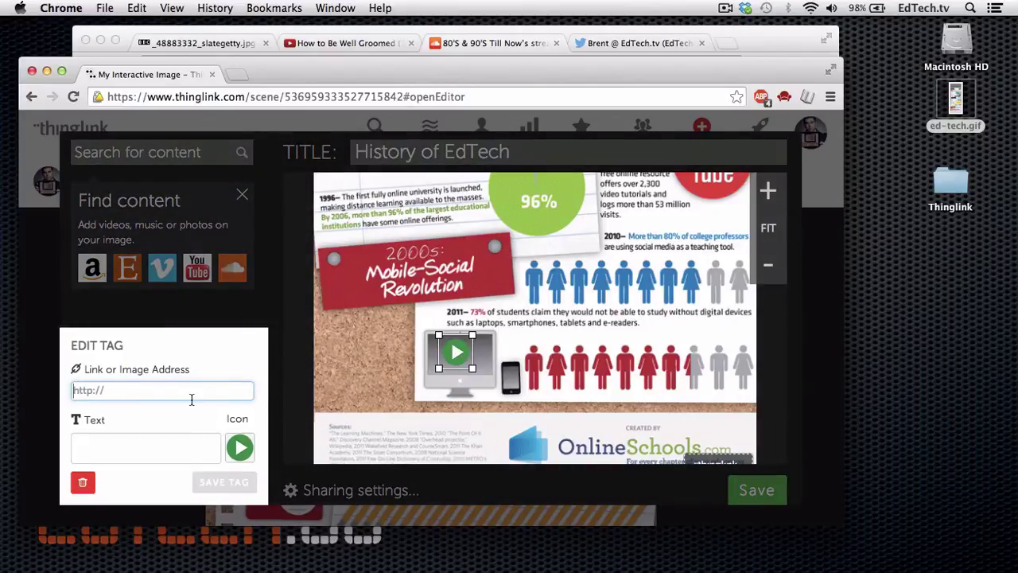
left_click(239, 447)
scroll(434, 334, "down", 3)
scroll(433, 334, "down", 2)
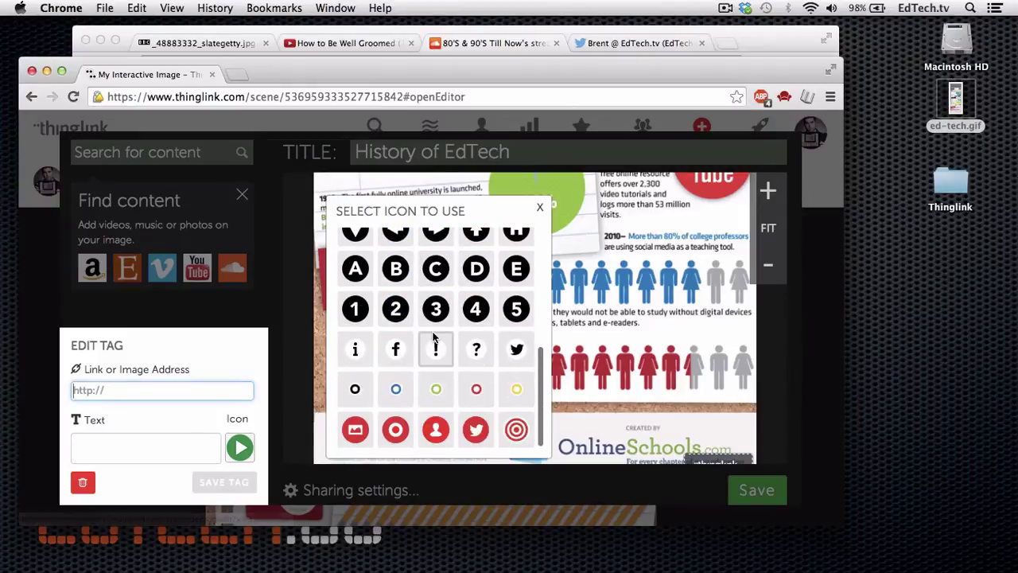
left_click(512, 347)
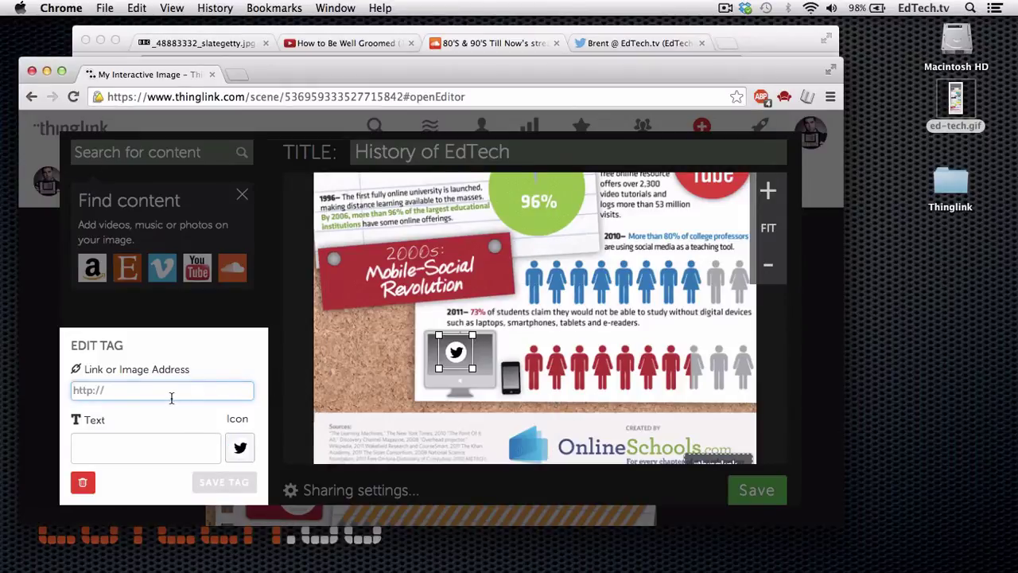
Step: Copy the Twitter profile page address and paste it as the monitor tag's link
left_click(608, 41)
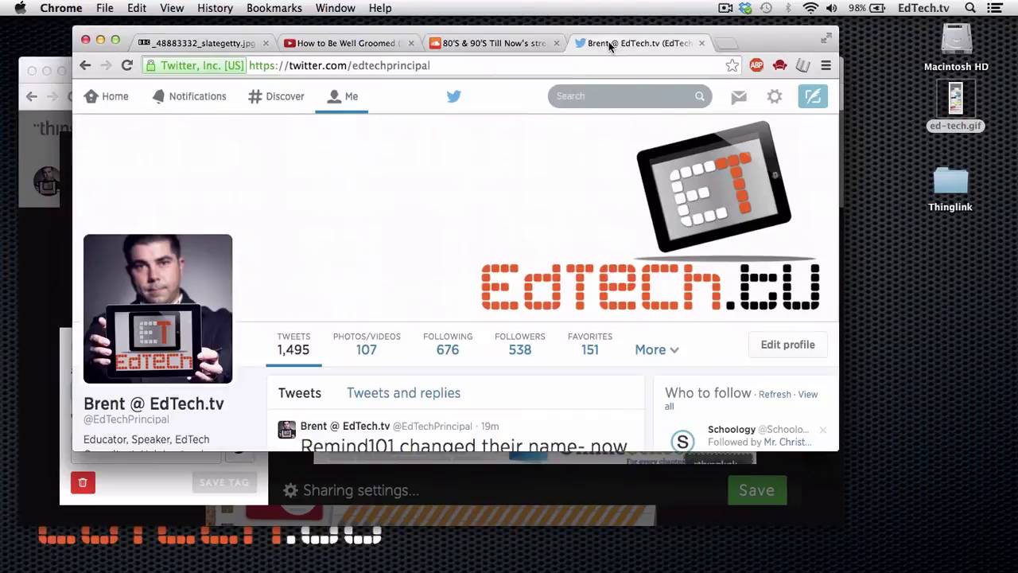
left_click(574, 68)
key("super+c")
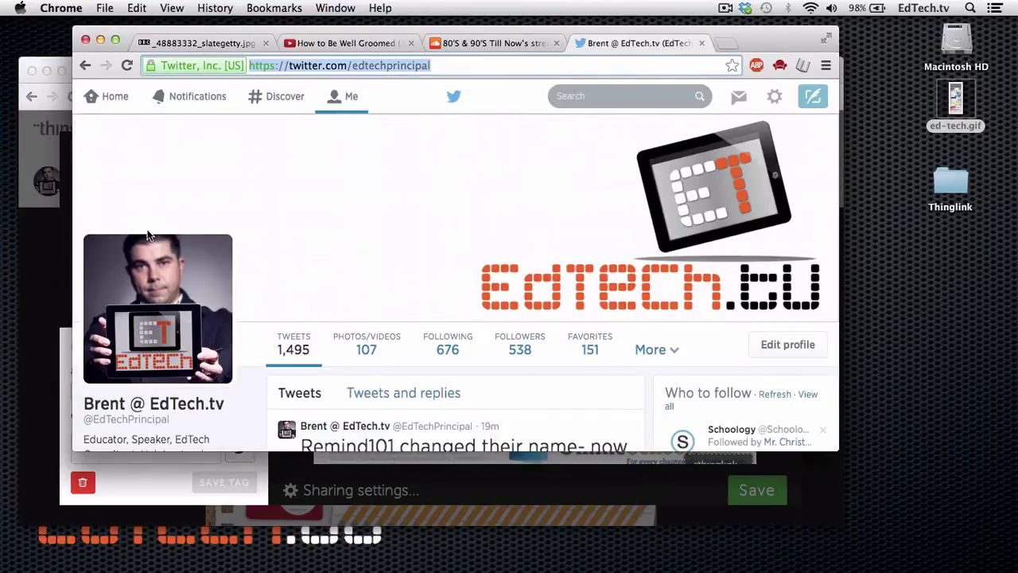
left_click(46, 285)
key("super+v")
Step: Save the monitor's Twitter tag and check that its follow card shows the profile
left_click(218, 483)
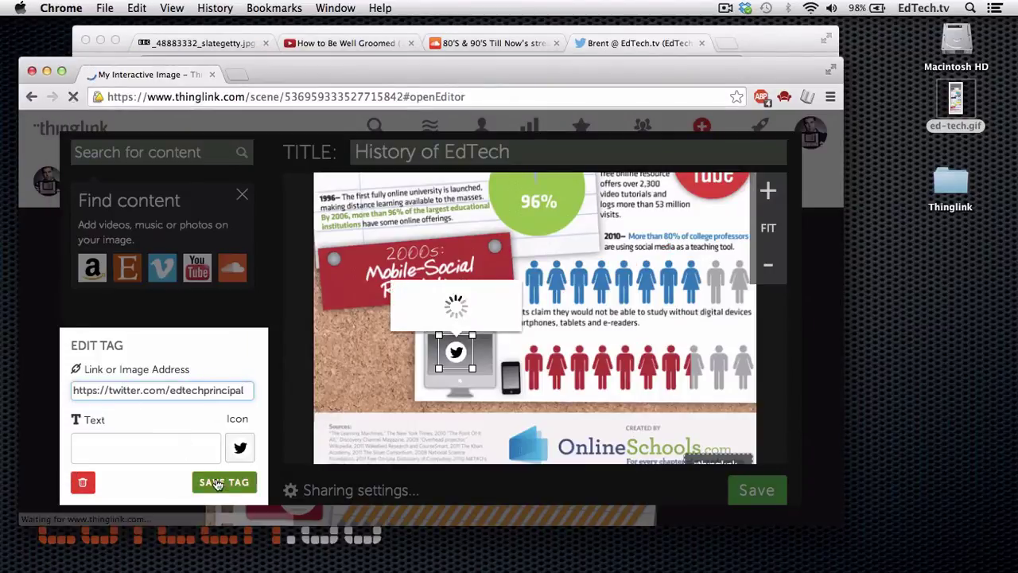
left_click(217, 482)
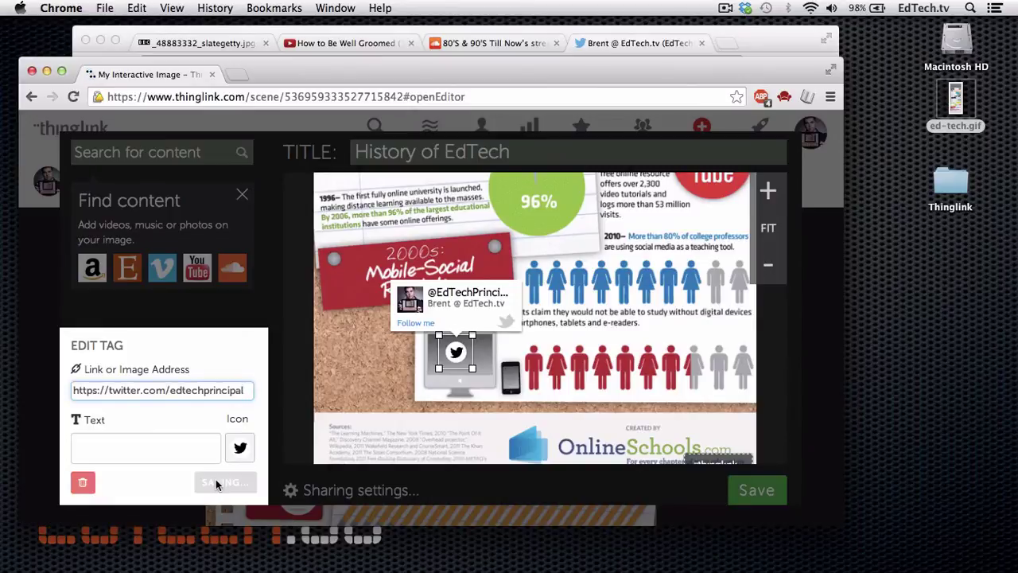
left_click(457, 351)
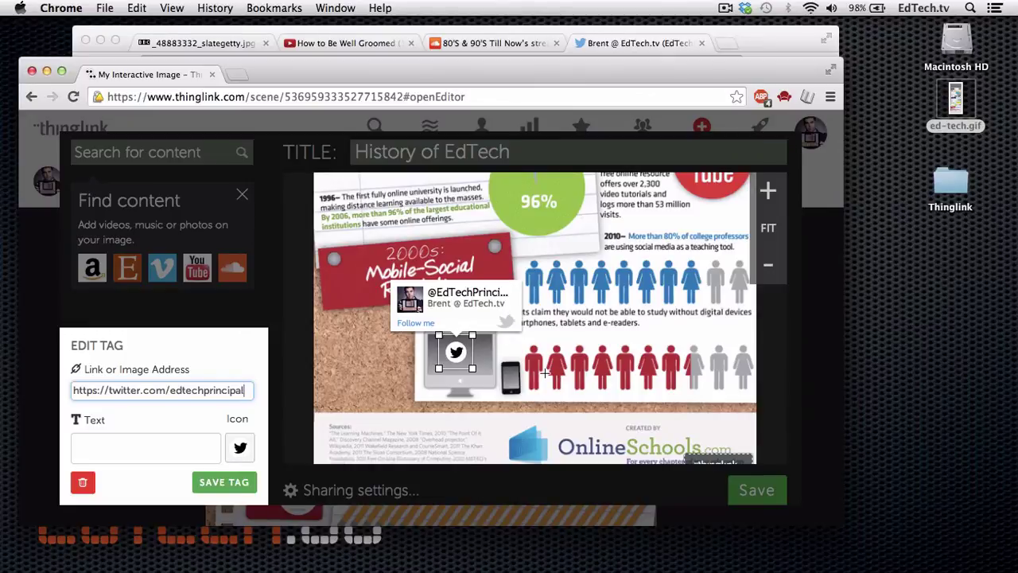
key("Return")
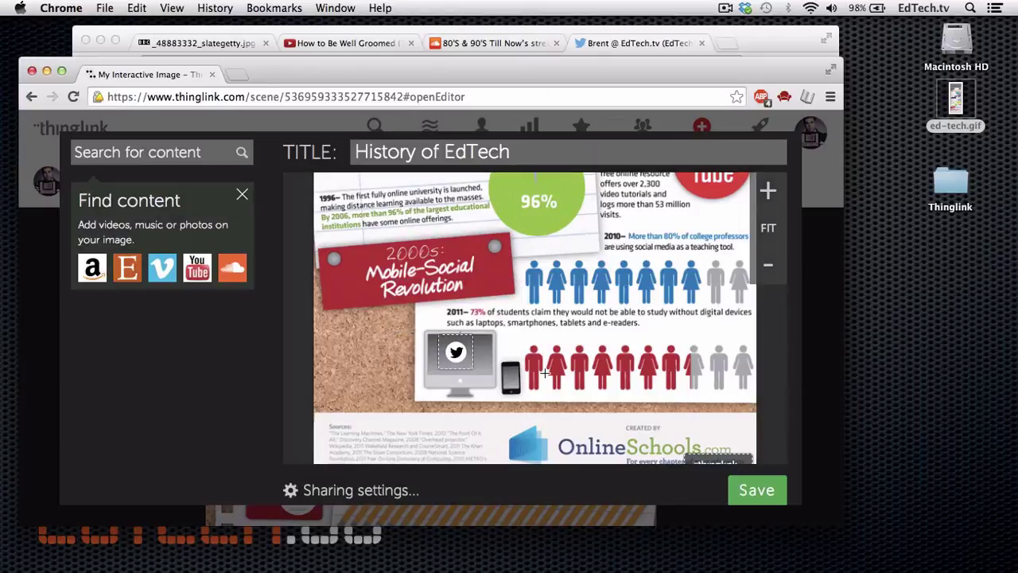
Step: Save the 'History of EdTech' image and bring up its share link and embed code
left_click(756, 490)
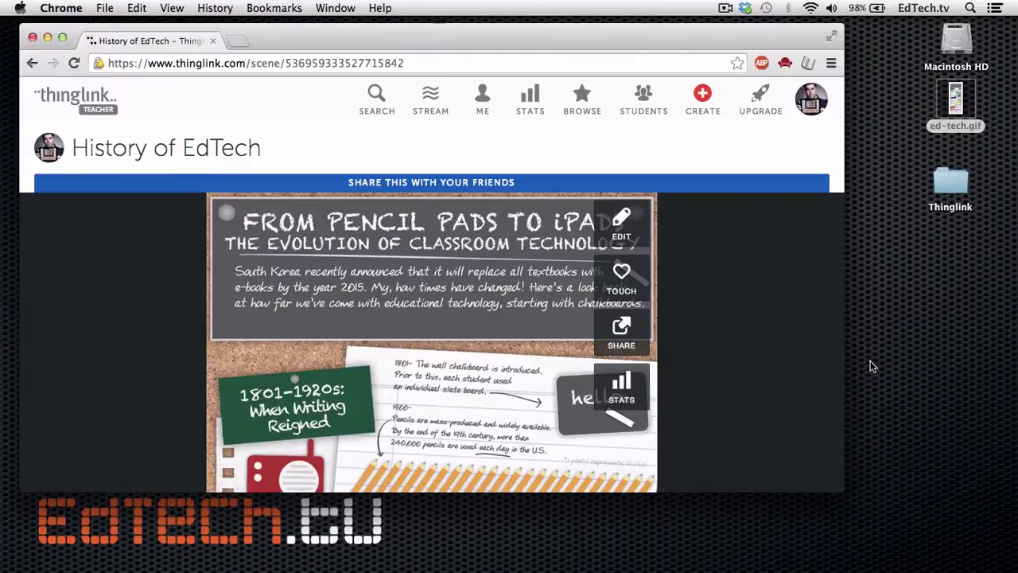
left_click(628, 332)
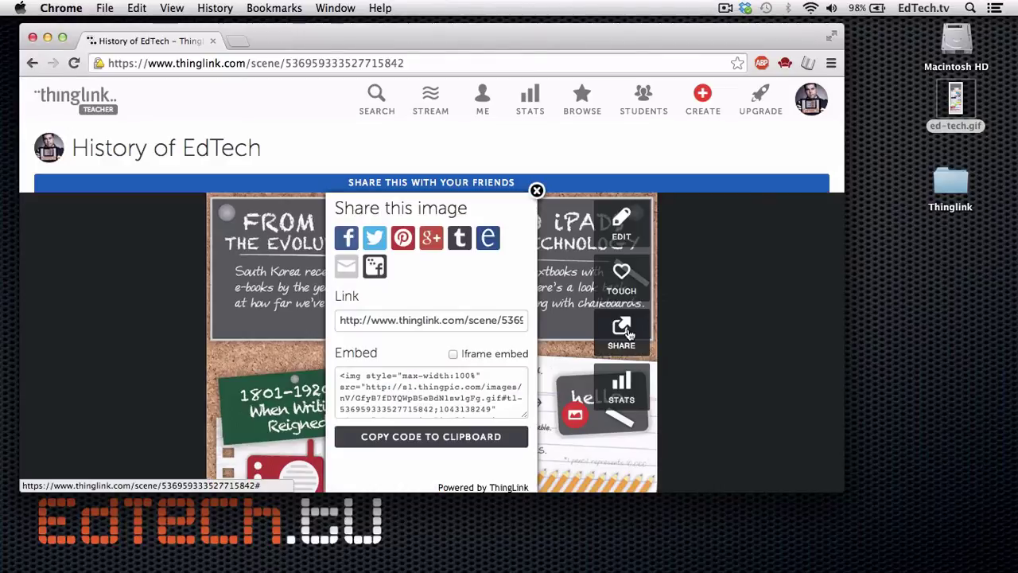